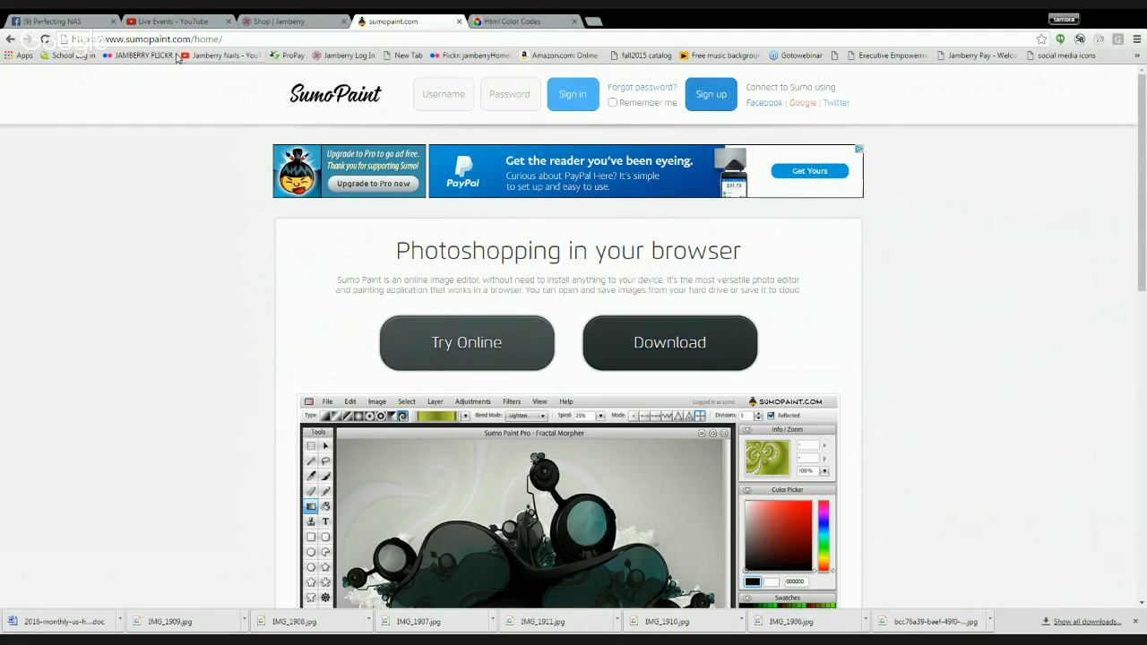
- Open Sumo Paint online and bring up the gradient settings of the Gradient Fill tool
click(430, 353)
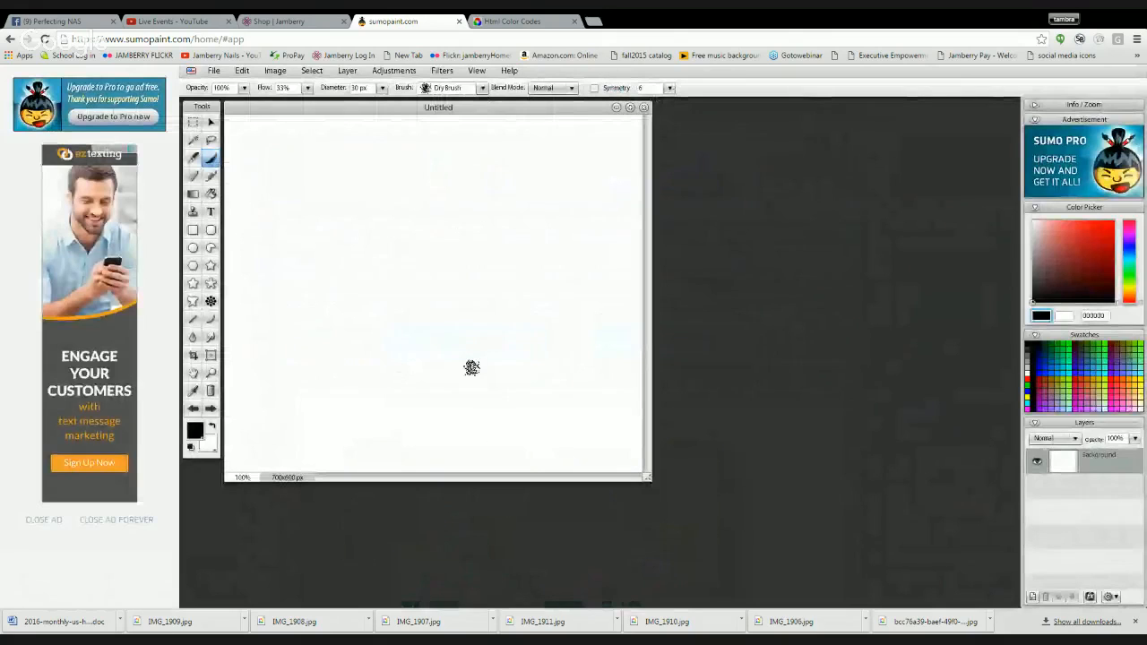
click(193, 199)
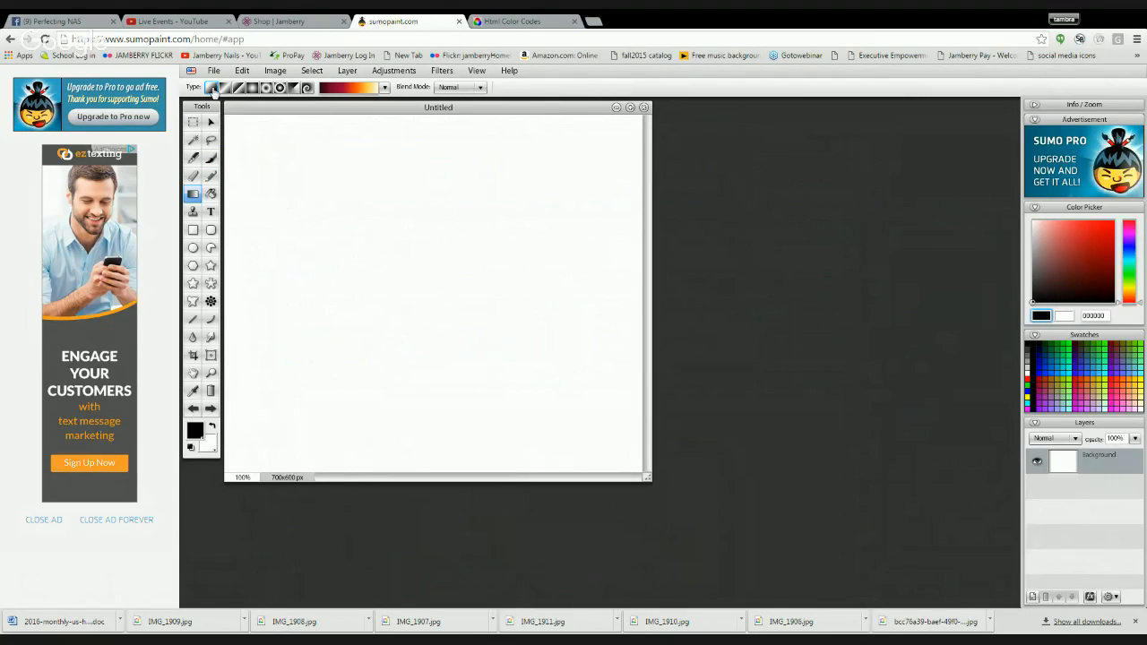
click(343, 89)
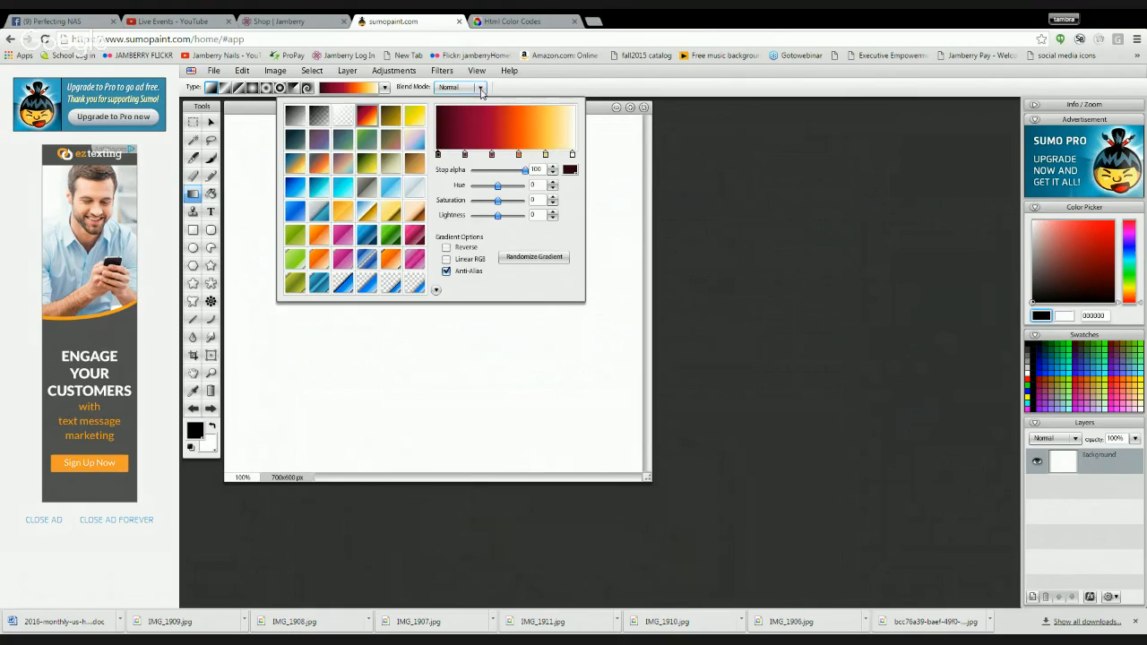
- Switch to the HTML Color Codes website and examine its color chart and color picker
click(524, 22)
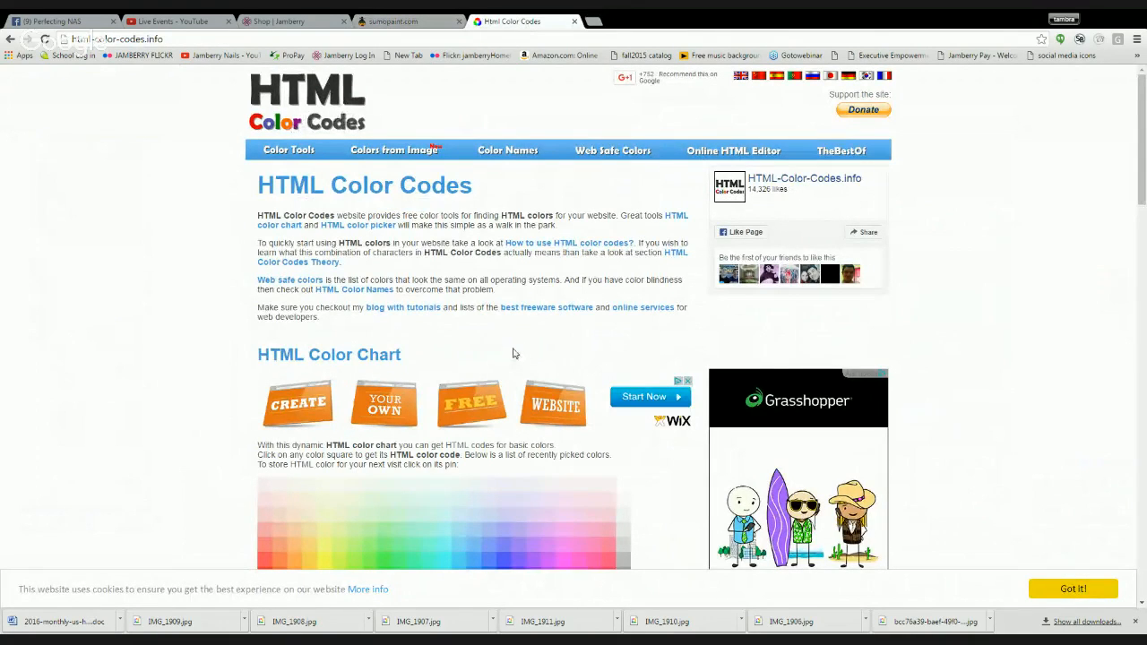
scroll(514, 358, down, 3)
scroll(512, 351, down, 3)
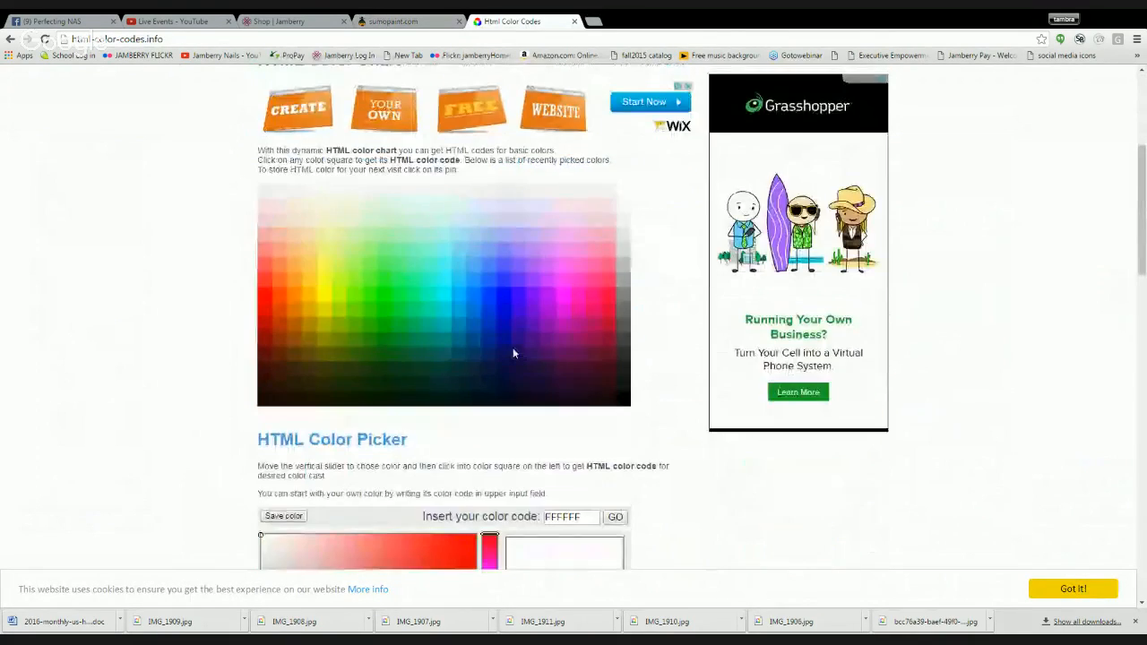
scroll(515, 269, up, 4)
click(641, 278)
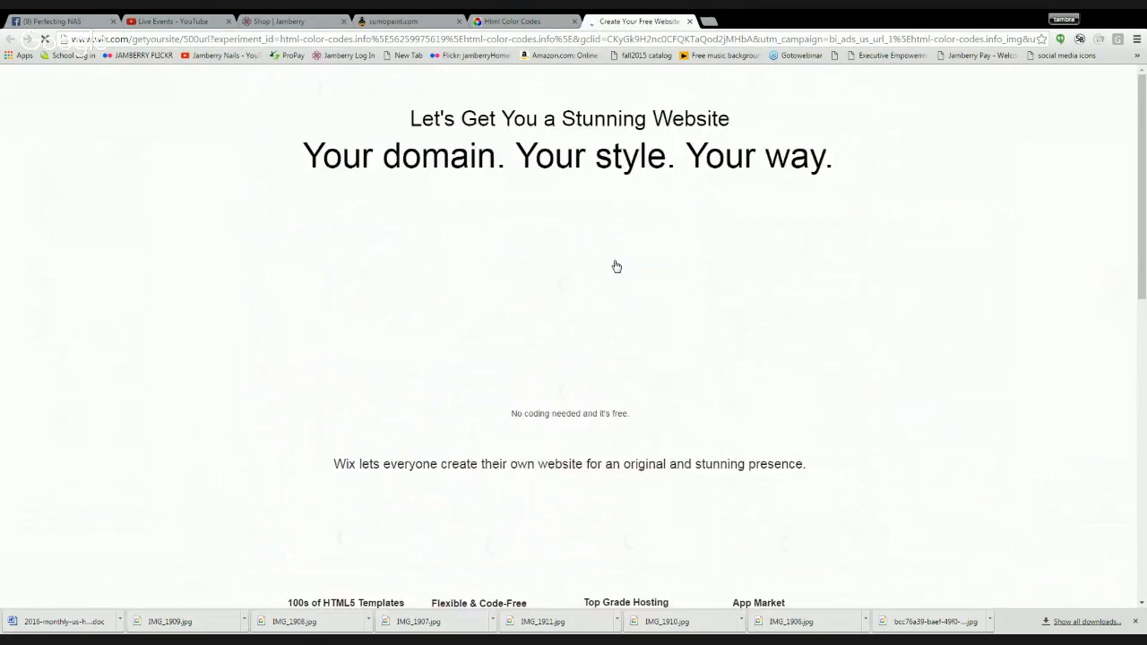
click(690, 21)
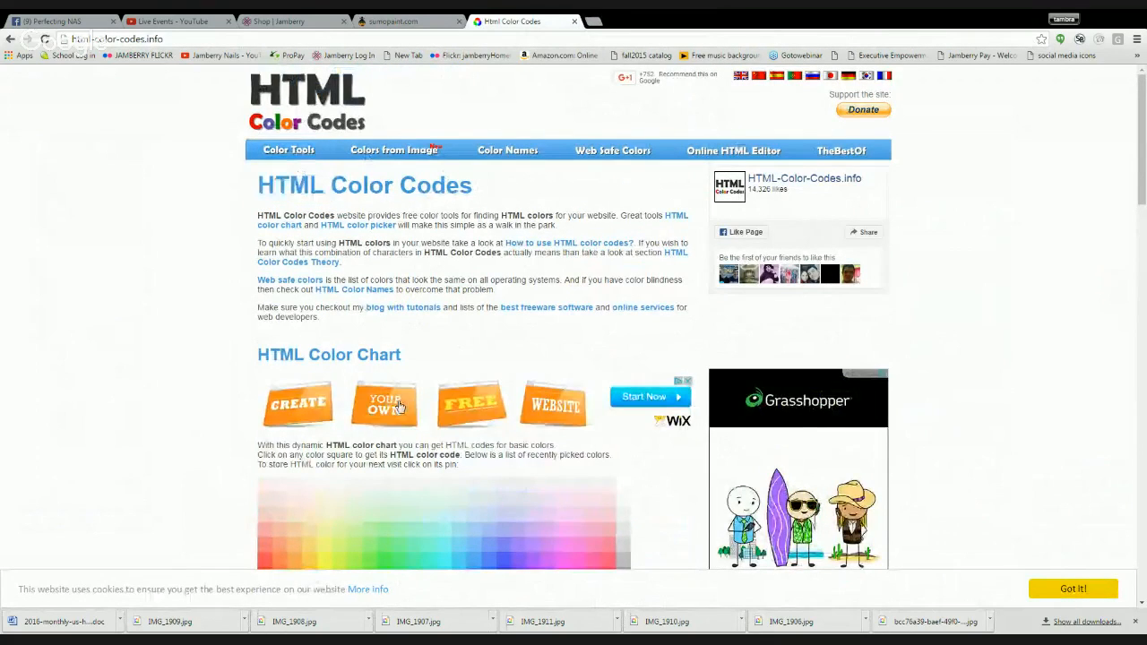
scroll(394, 395, down, 6)
scroll(399, 403, down, 1)
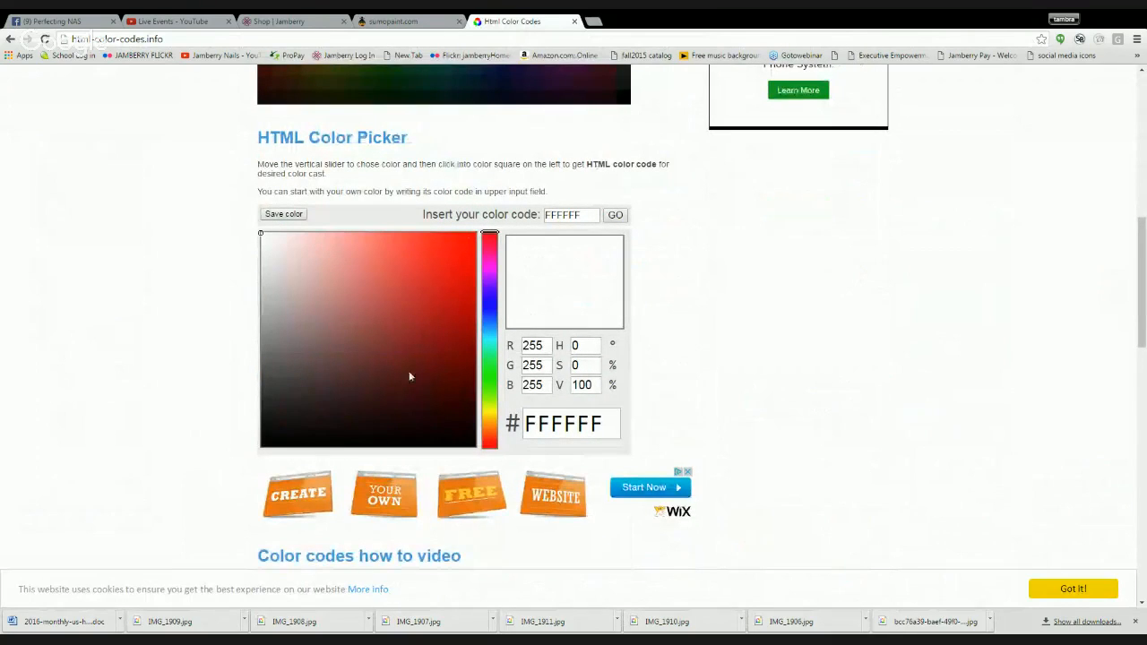
scroll(428, 376, down, 2)
scroll(431, 376, down, 2)
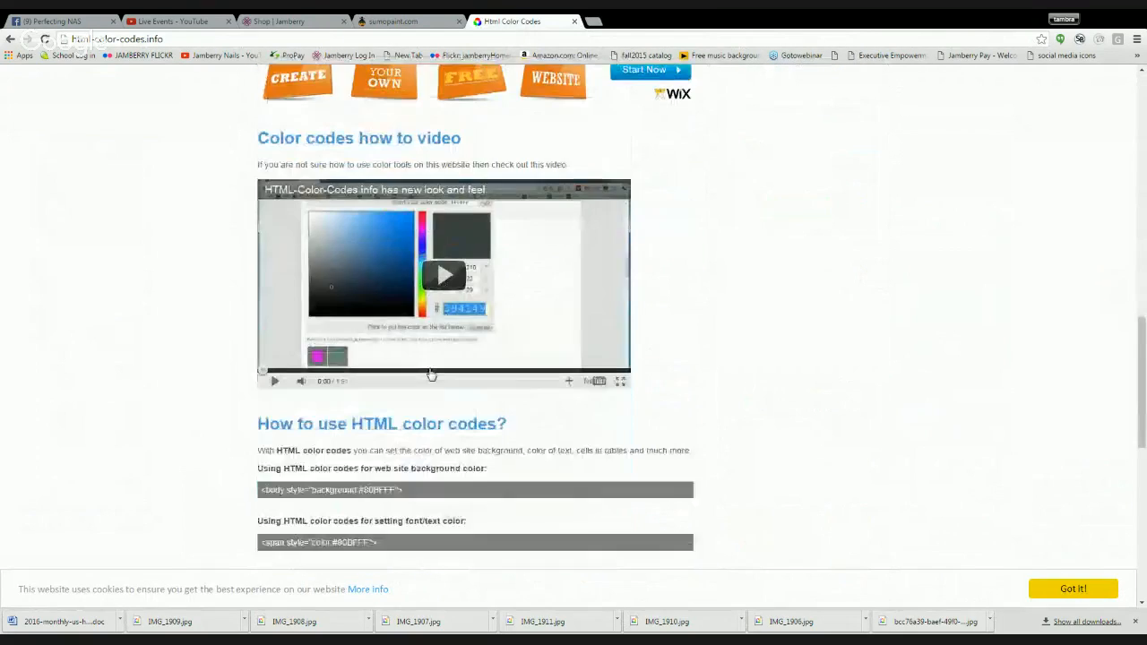
scroll(432, 385, up, 5)
scroll(433, 392, down, 1)
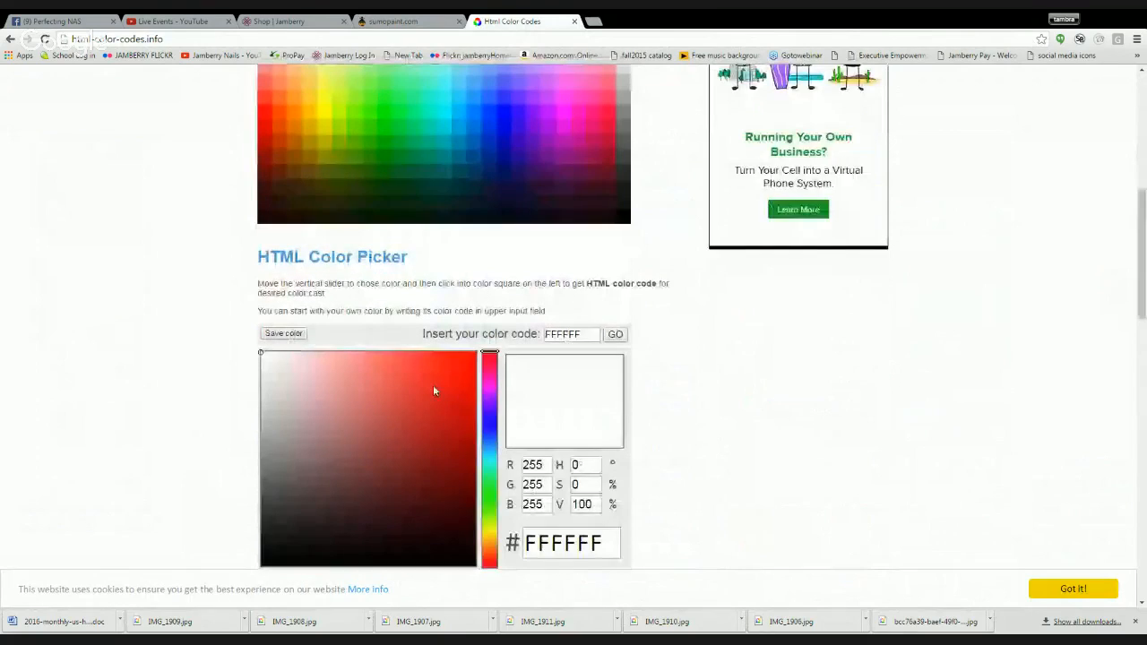
scroll(433, 391, up, 4)
- Open the Colors from Image tool and show the image coral navy polka.jpg in it
click(395, 150)
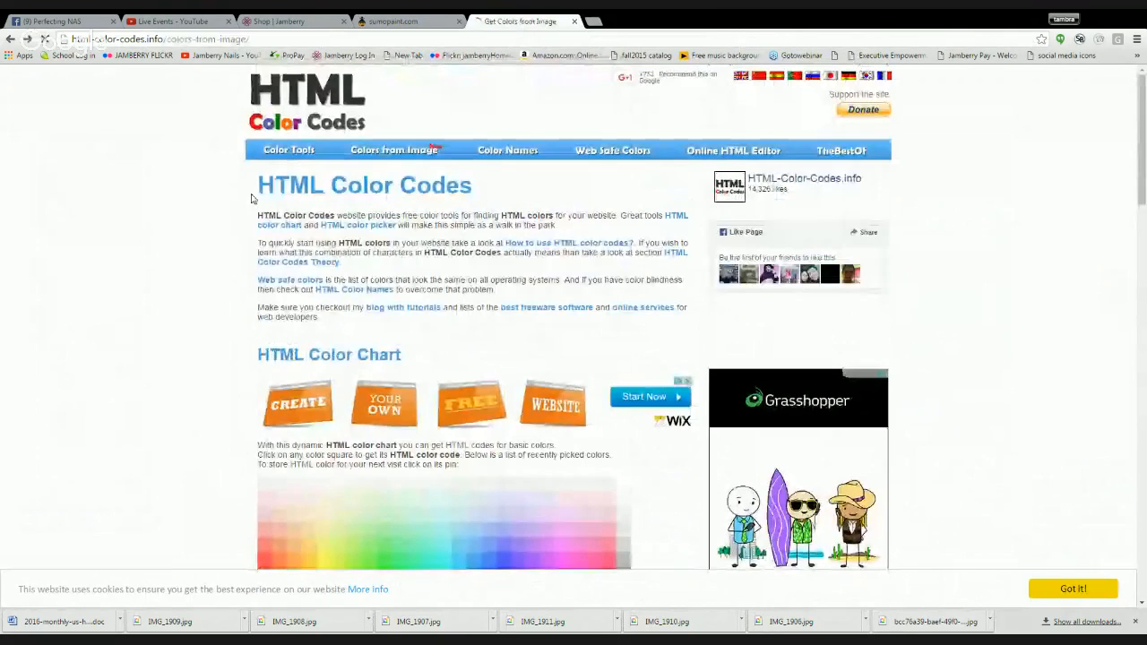
scroll(489, 286, down, 2)
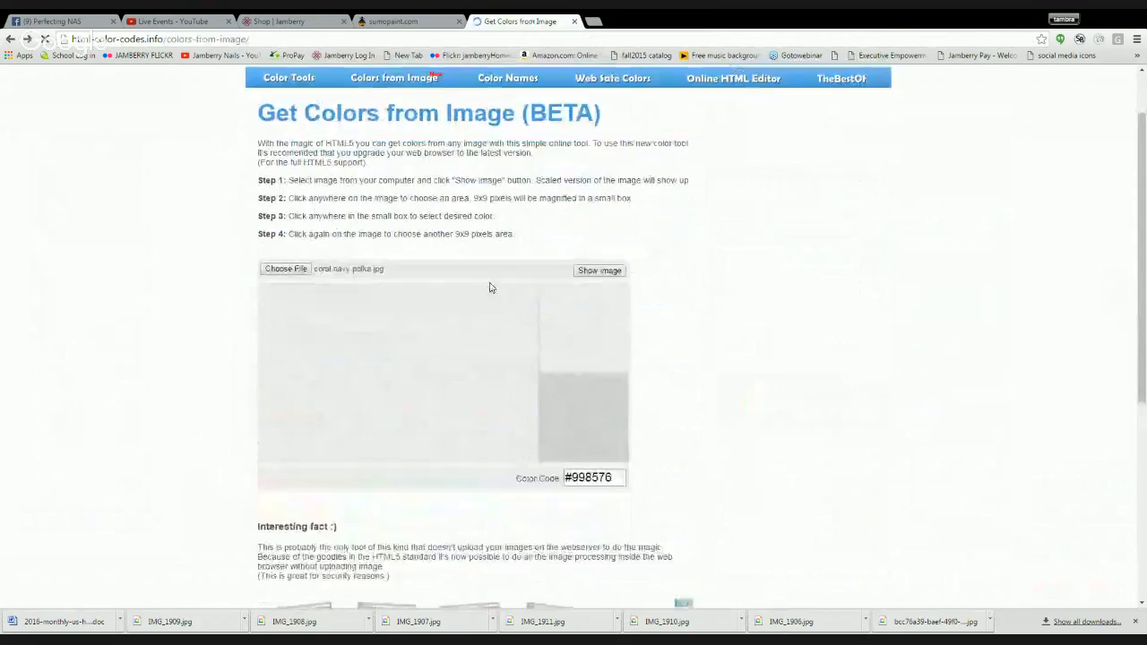
scroll(490, 287, up, 2)
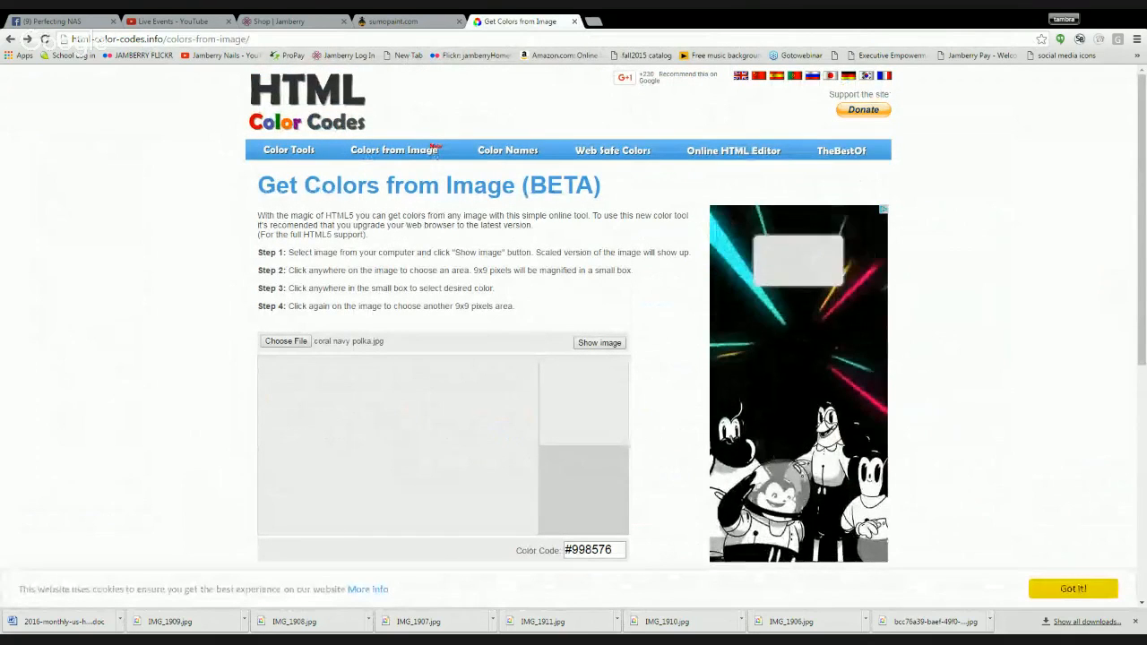
click(242, 39)
click(191, 243)
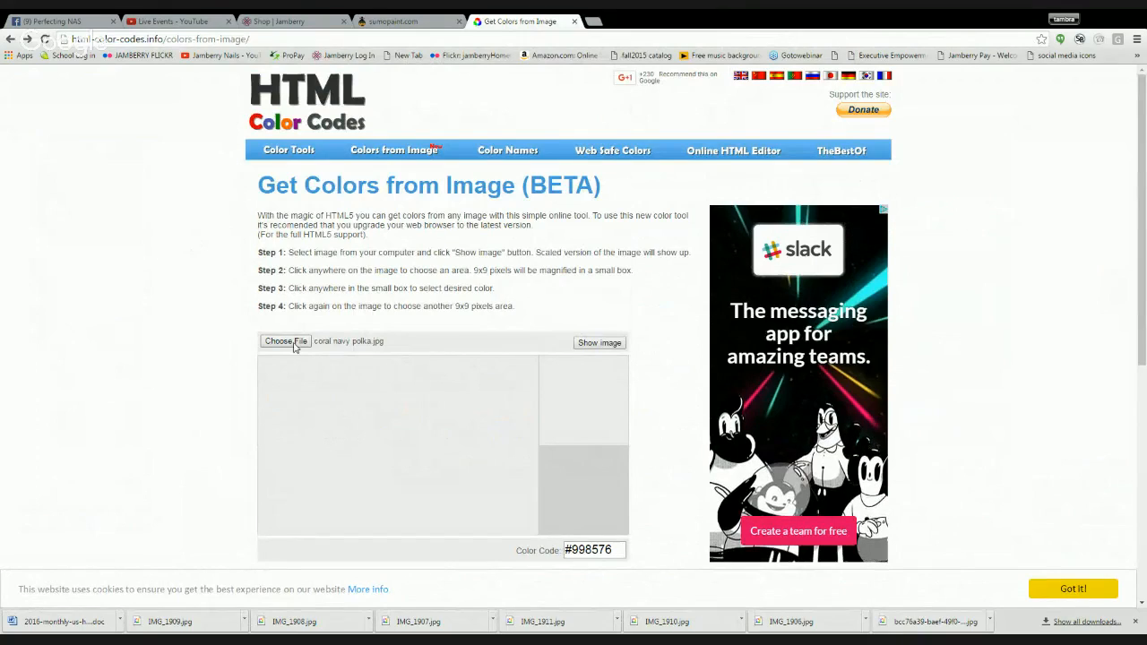
click(602, 345)
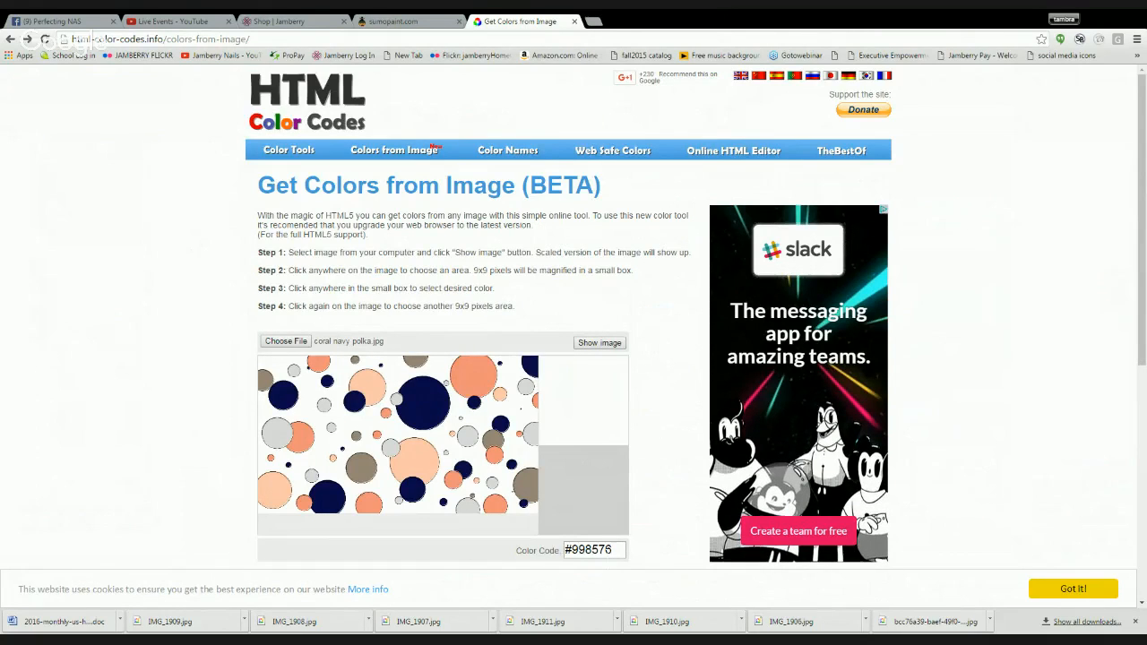
- Sample the large coral dot in the image, copy its color code #F5927A and switch back to Sumo Paint
click(473, 377)
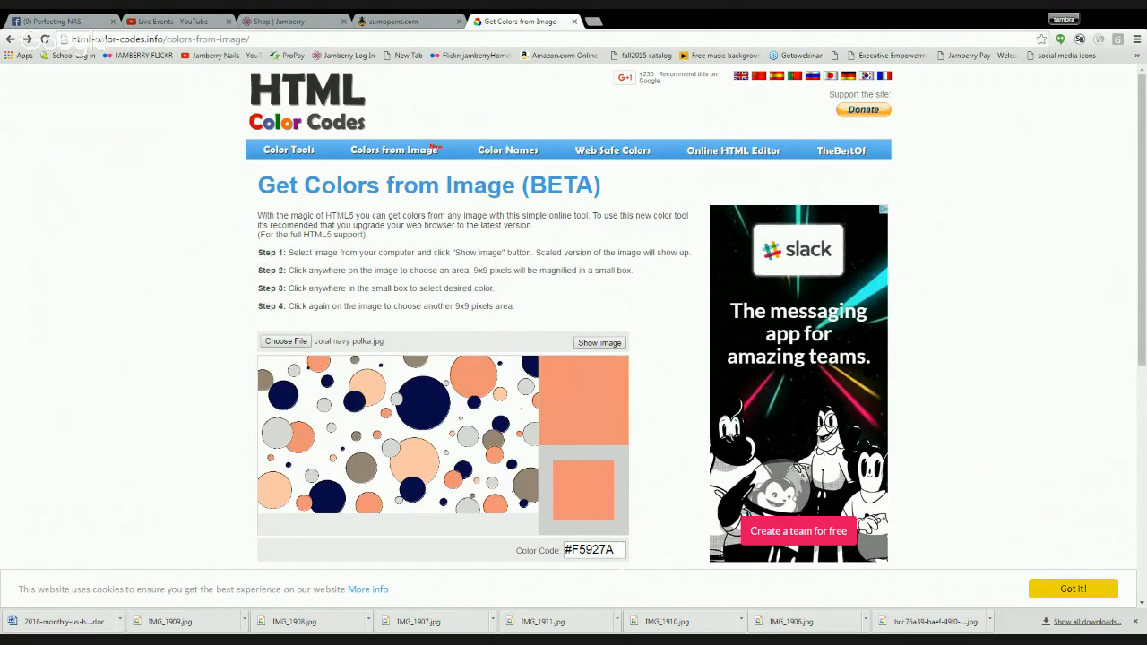
drag(617, 550, 565, 551)
key(ctrl+c)
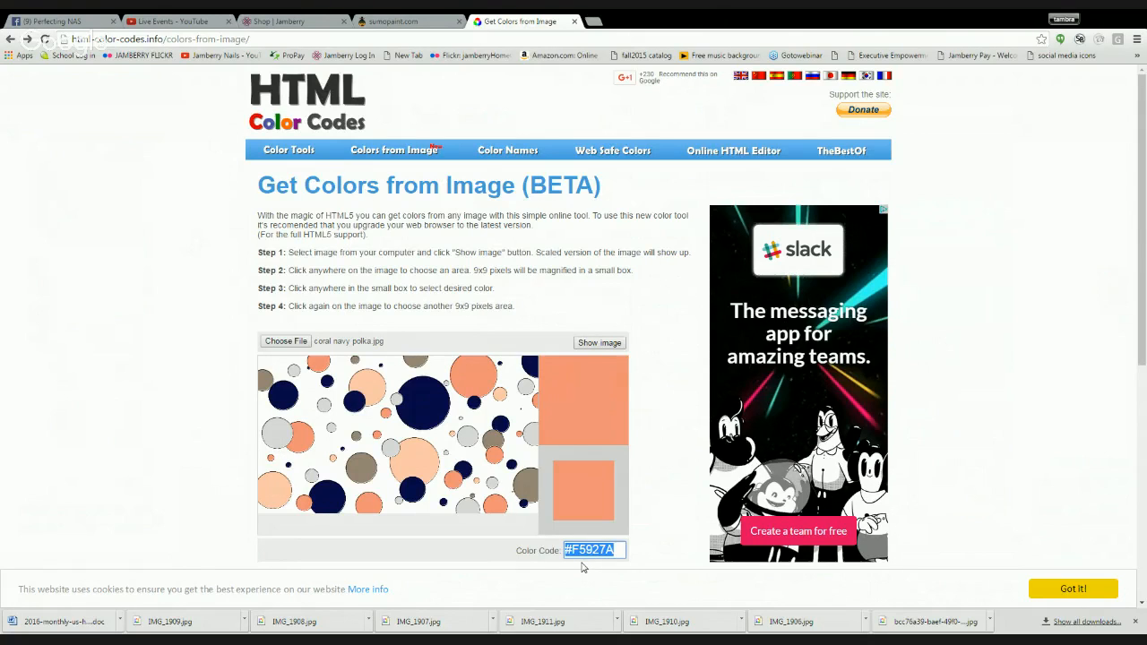
click(415, 21)
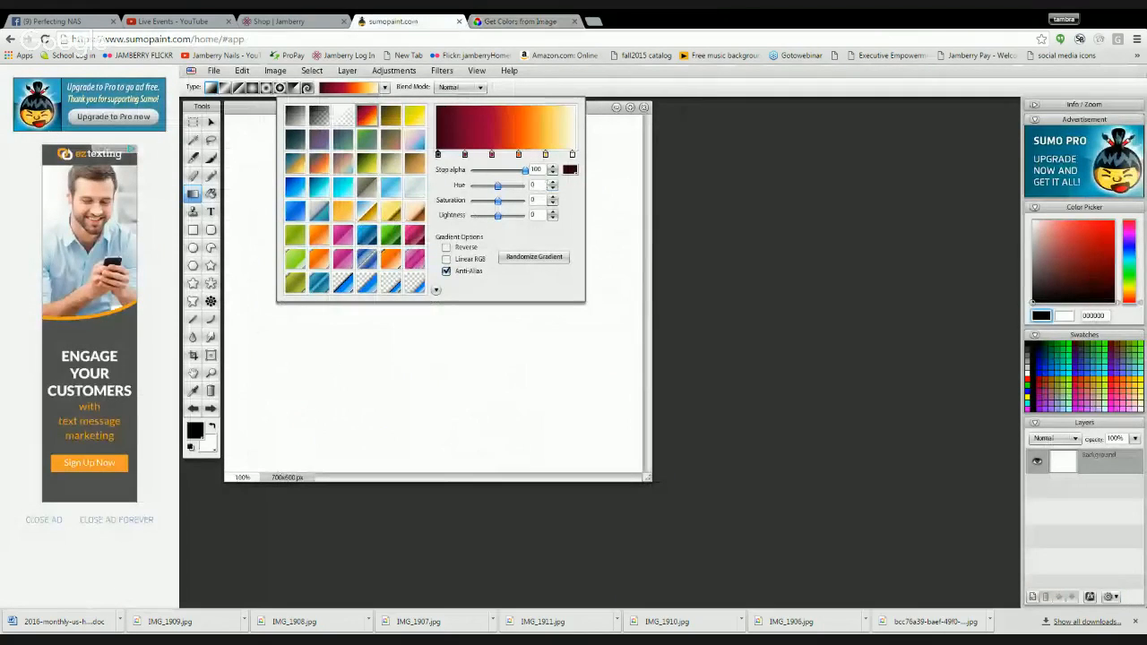
- Set the first color stop of the dark red to yellow gradient to F5927A
click(572, 170)
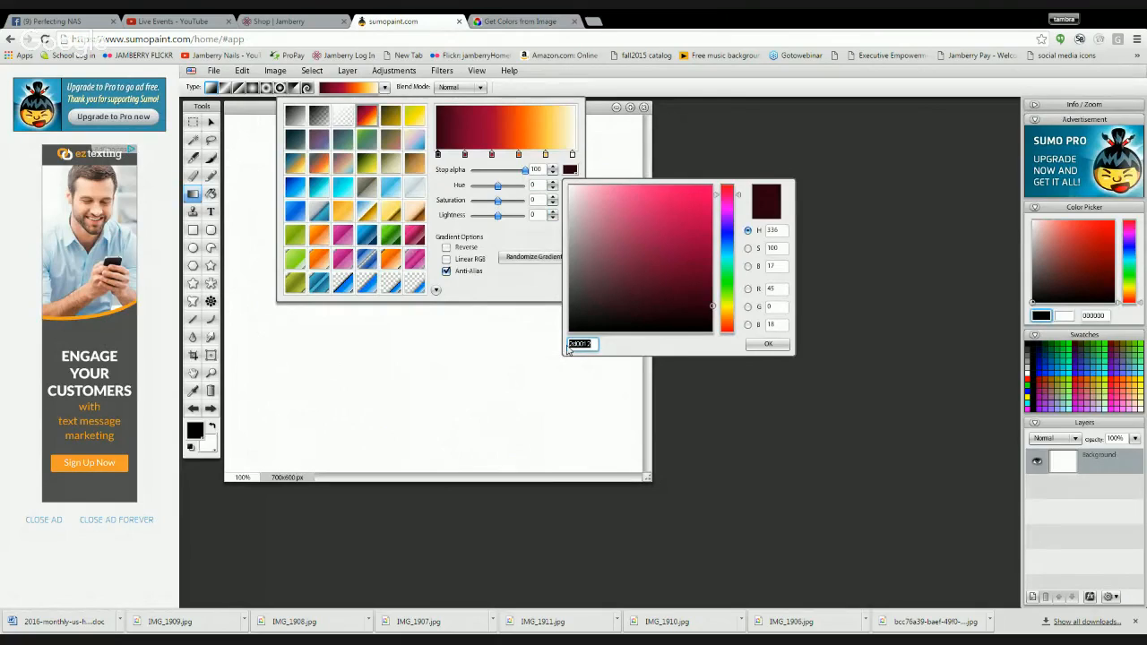
key(ctrl+v)
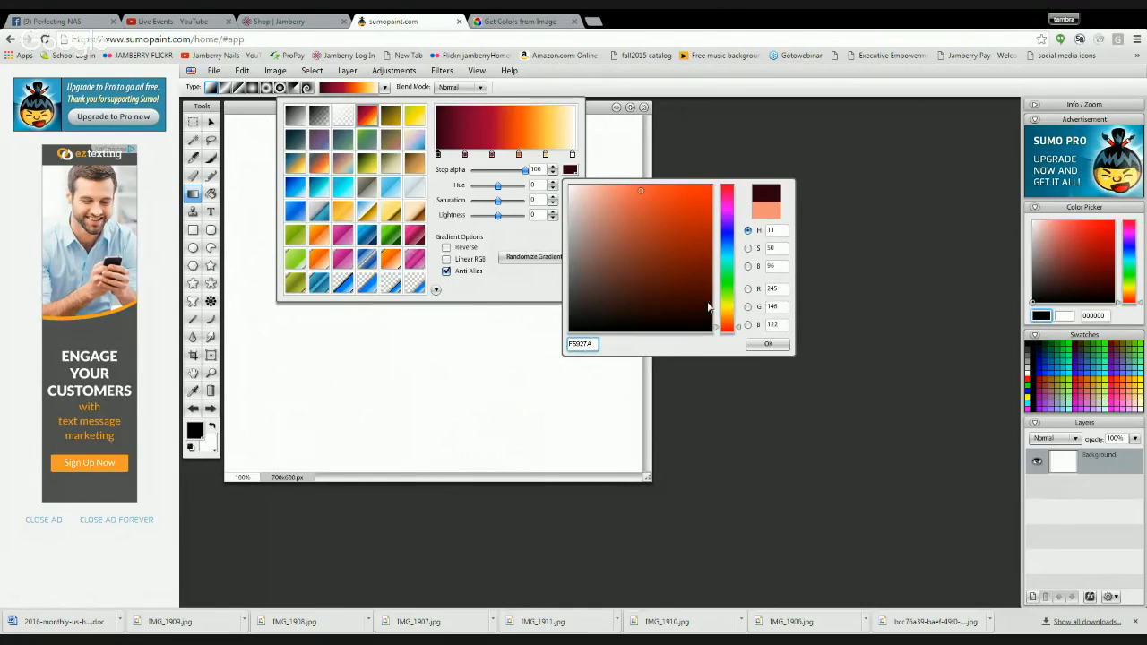
click(769, 345)
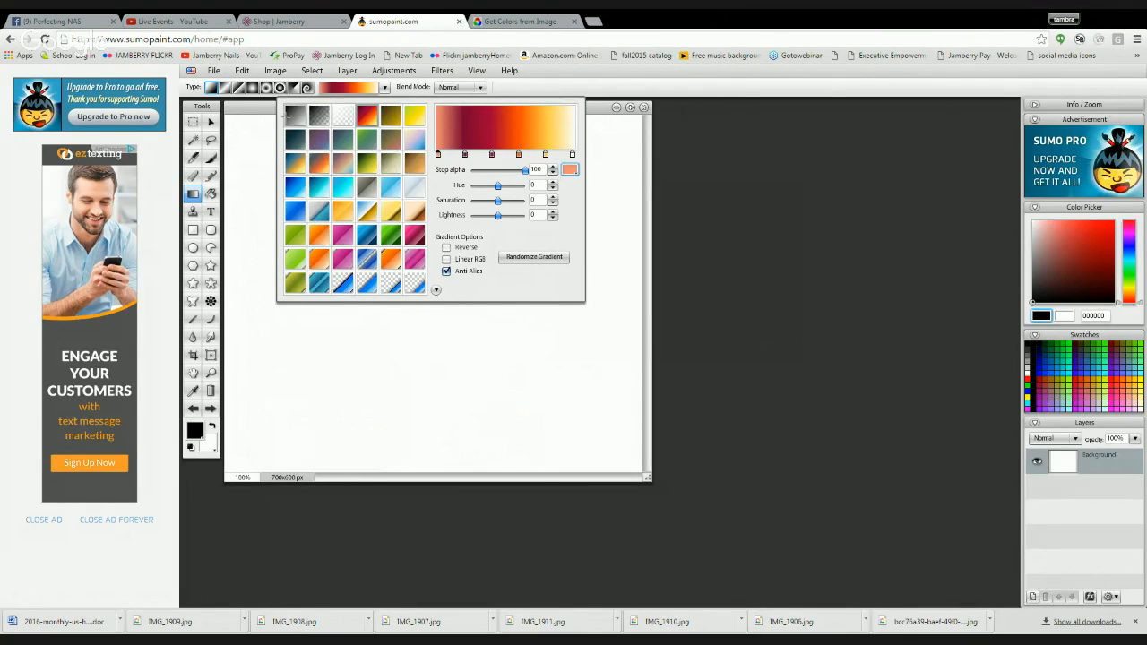
- Choose the black-to-white gradient preset and set its black stop to the coral color F5927A
click(294, 115)
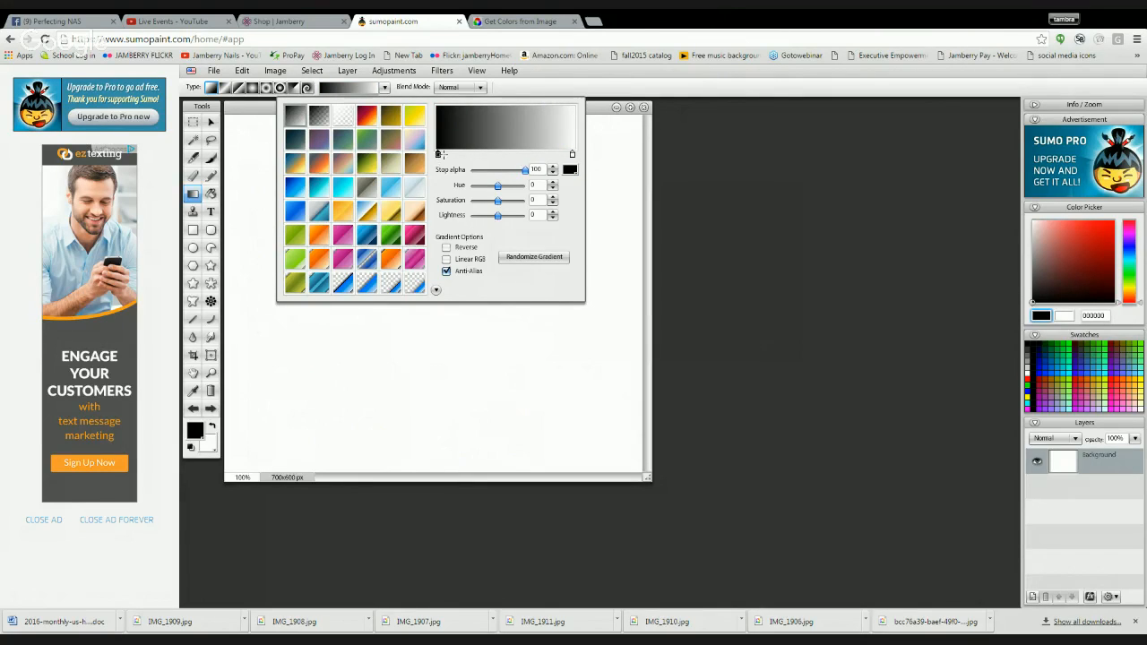
click(571, 169)
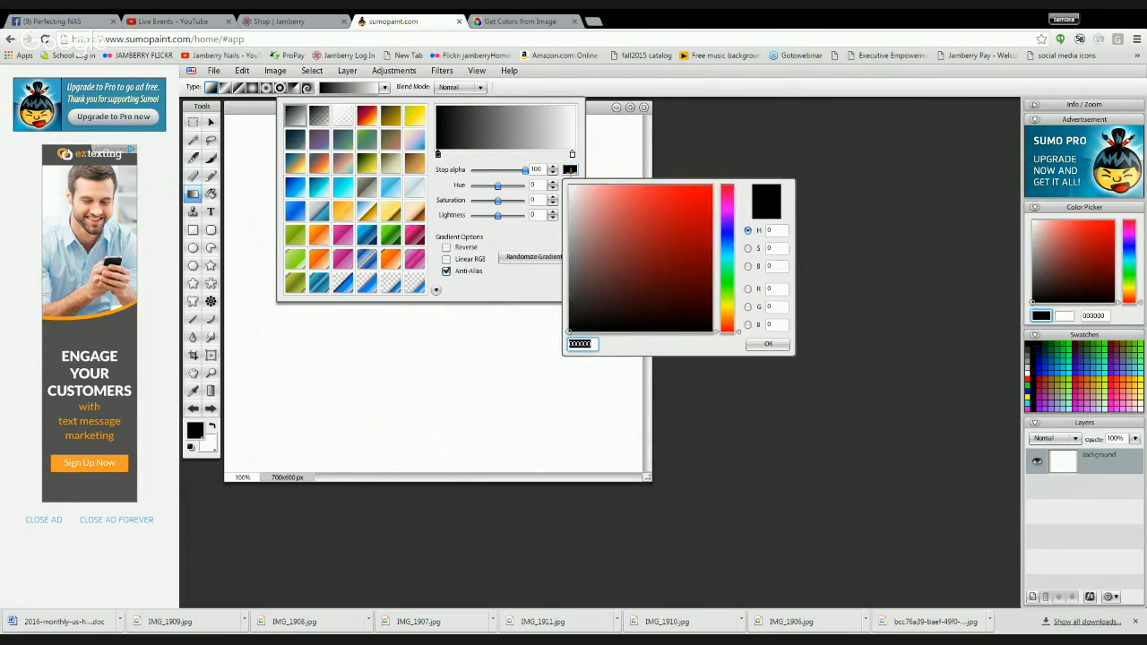
key(ctrl+v)
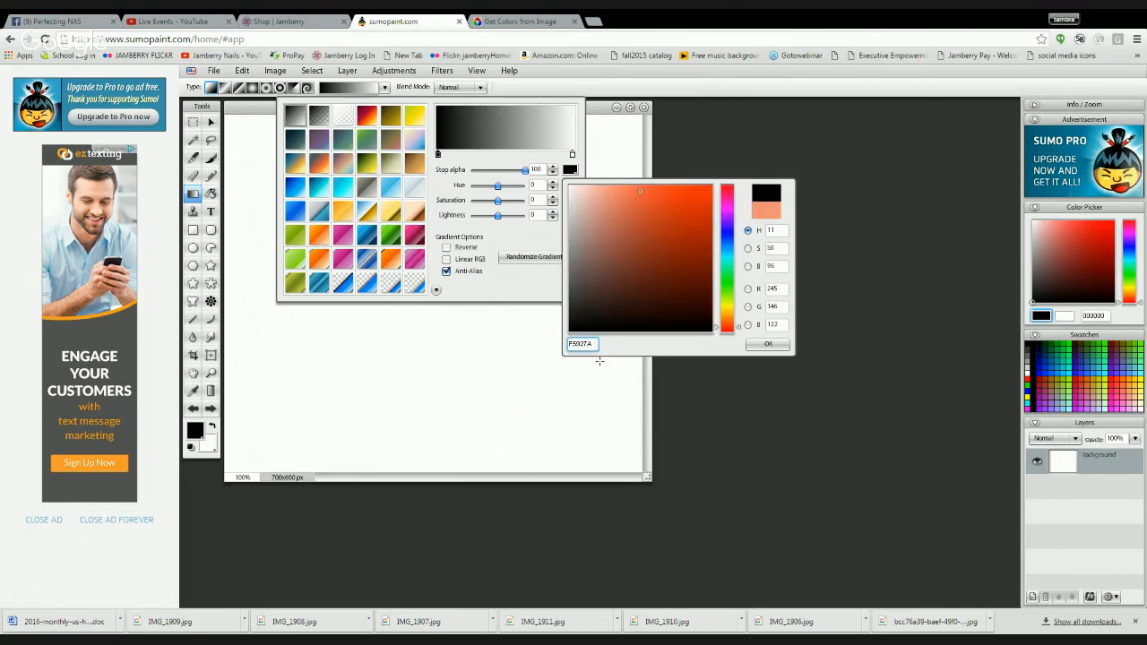
click(772, 345)
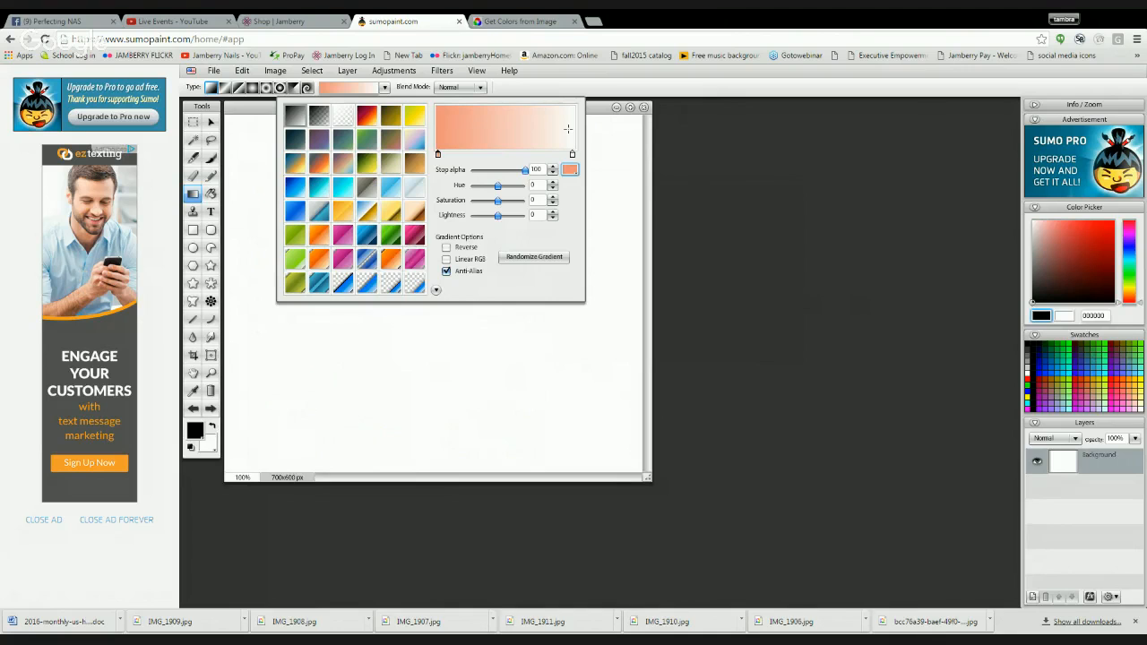
- Return to the Colors from Image page, sample the large navy dot and copy its color code #080A4B
click(530, 25)
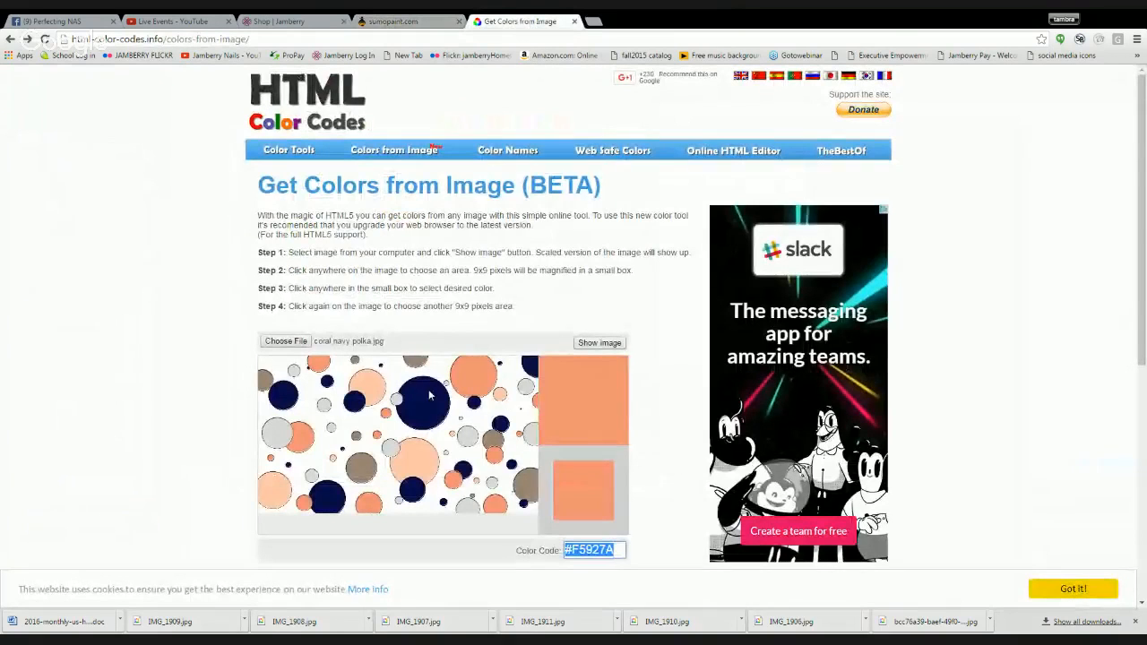
click(363, 467)
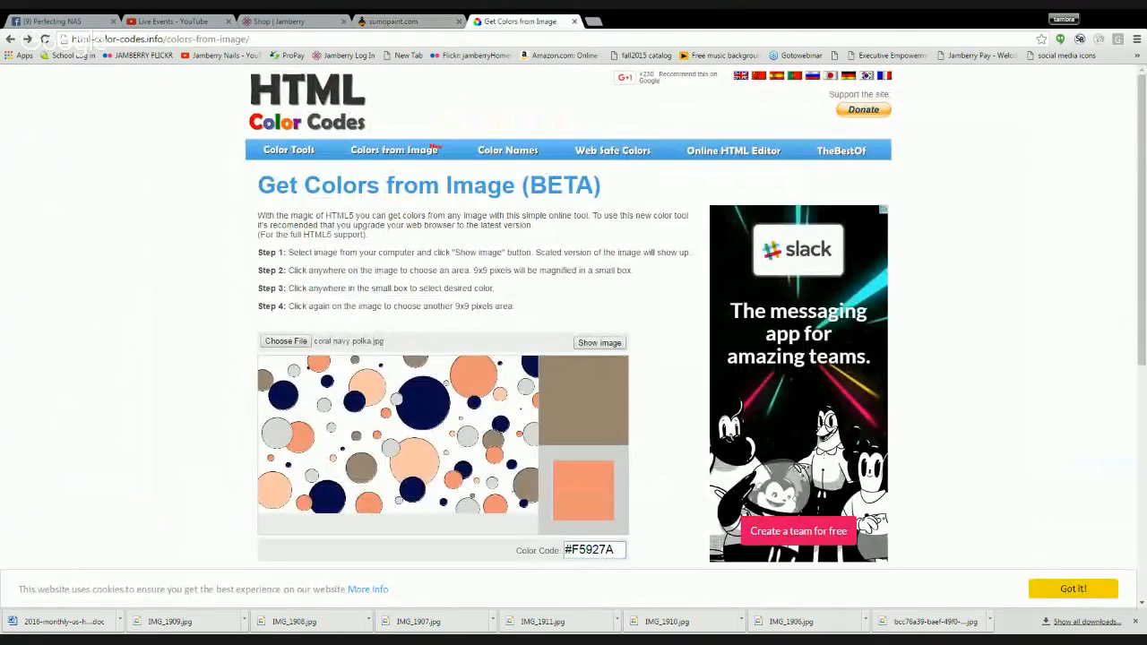
click(432, 404)
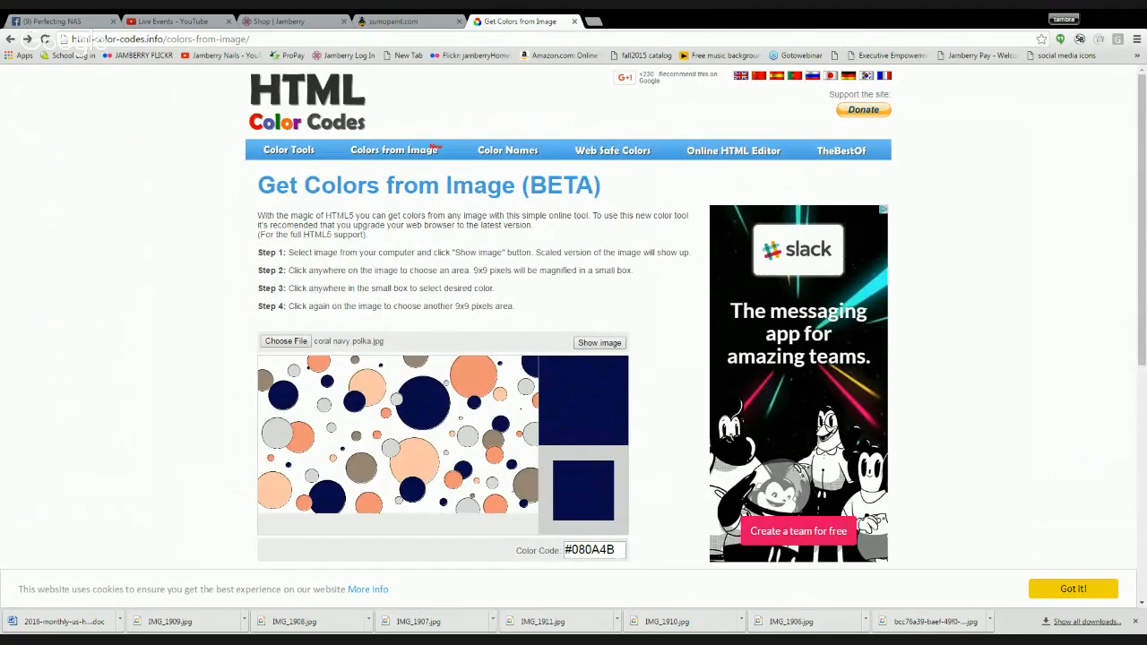
click(614, 549)
drag(614, 550, 536, 550)
key(ctrl+c)
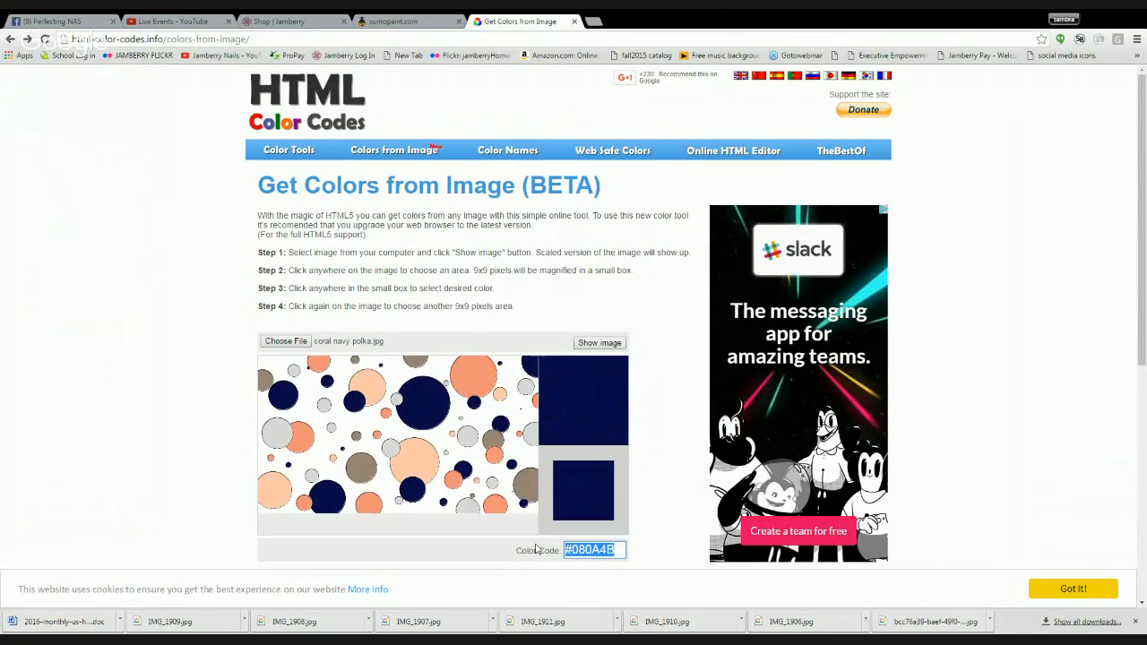
- Switch to Sumo Paint and set the gradient's white end stop to the navy color 080A4B
click(424, 23)
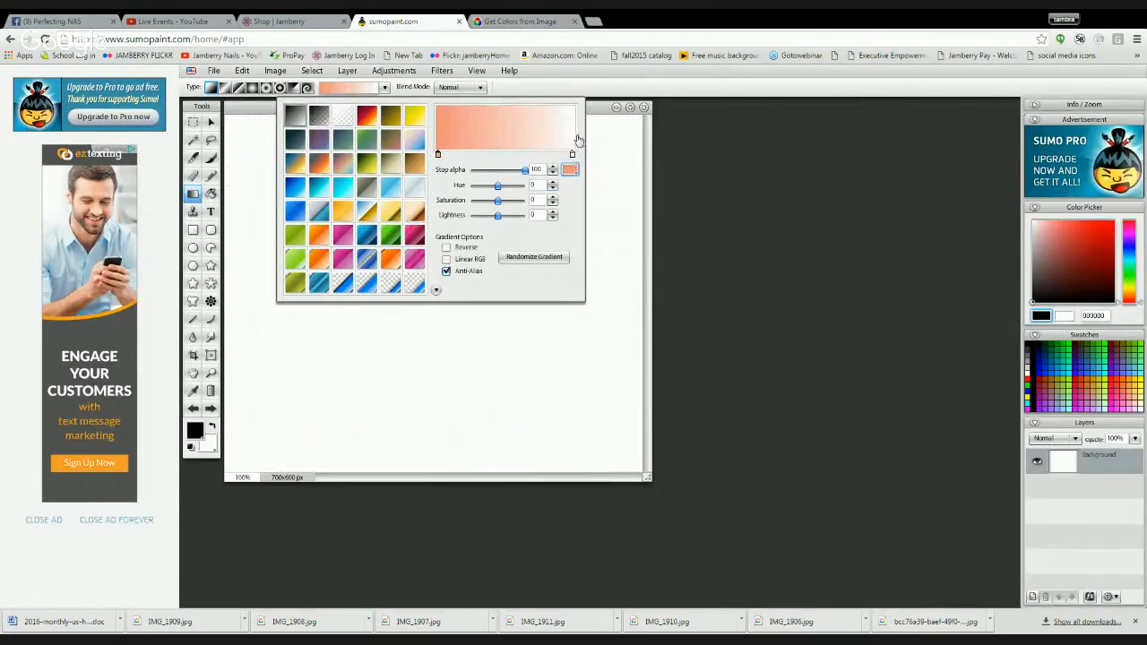
click(573, 156)
click(575, 173)
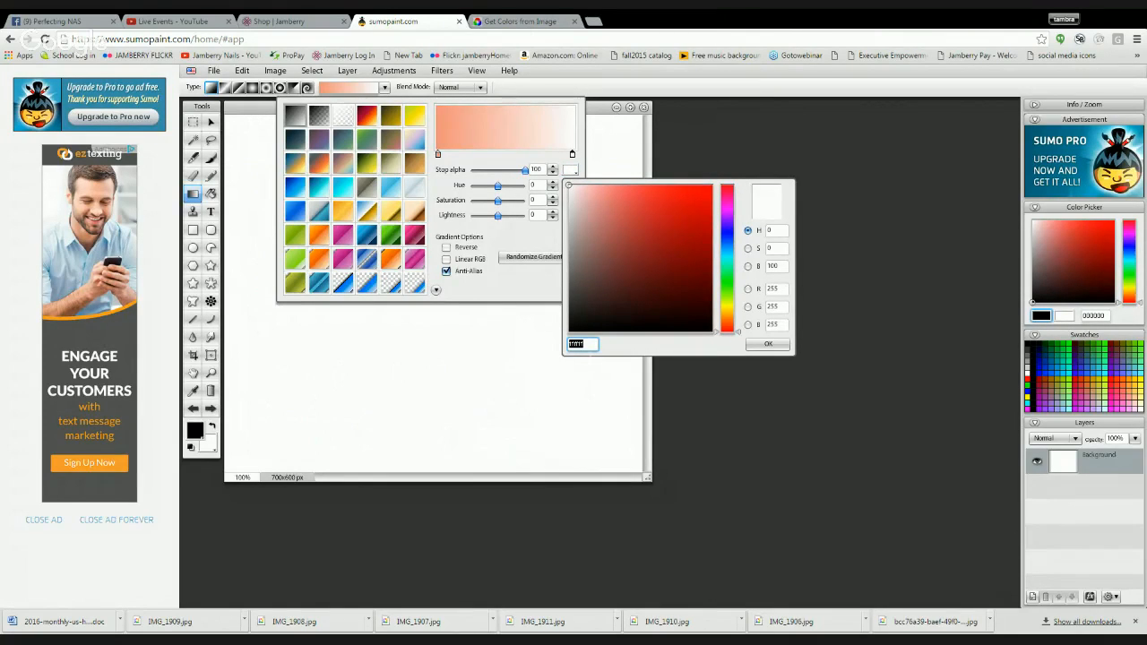
key(ctrl+v)
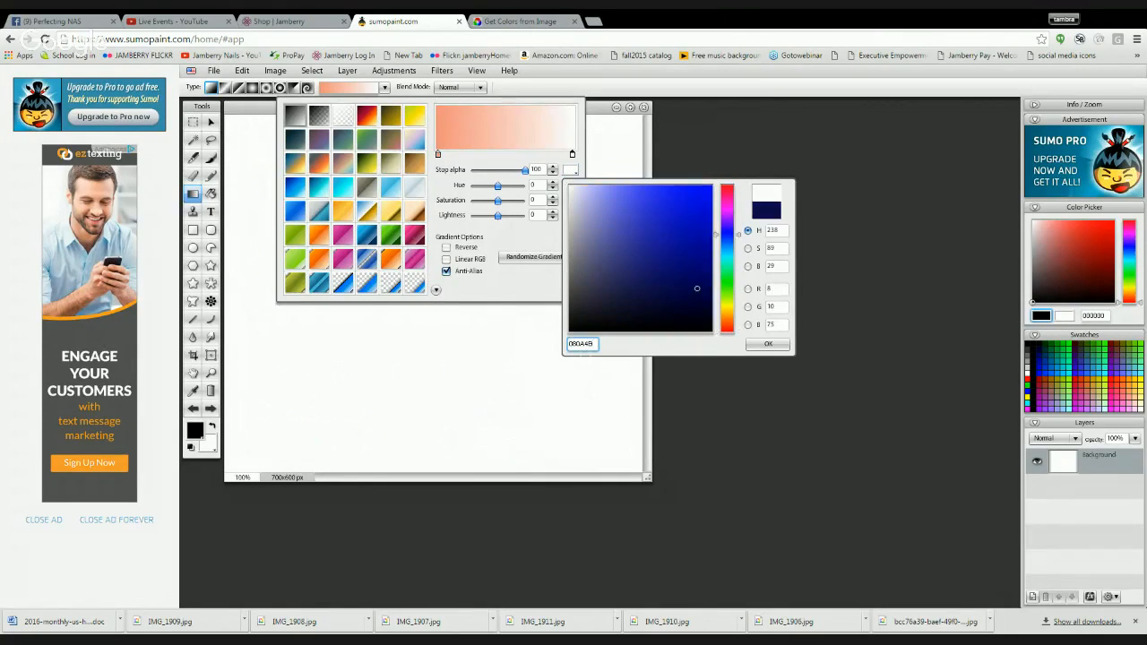
click(768, 346)
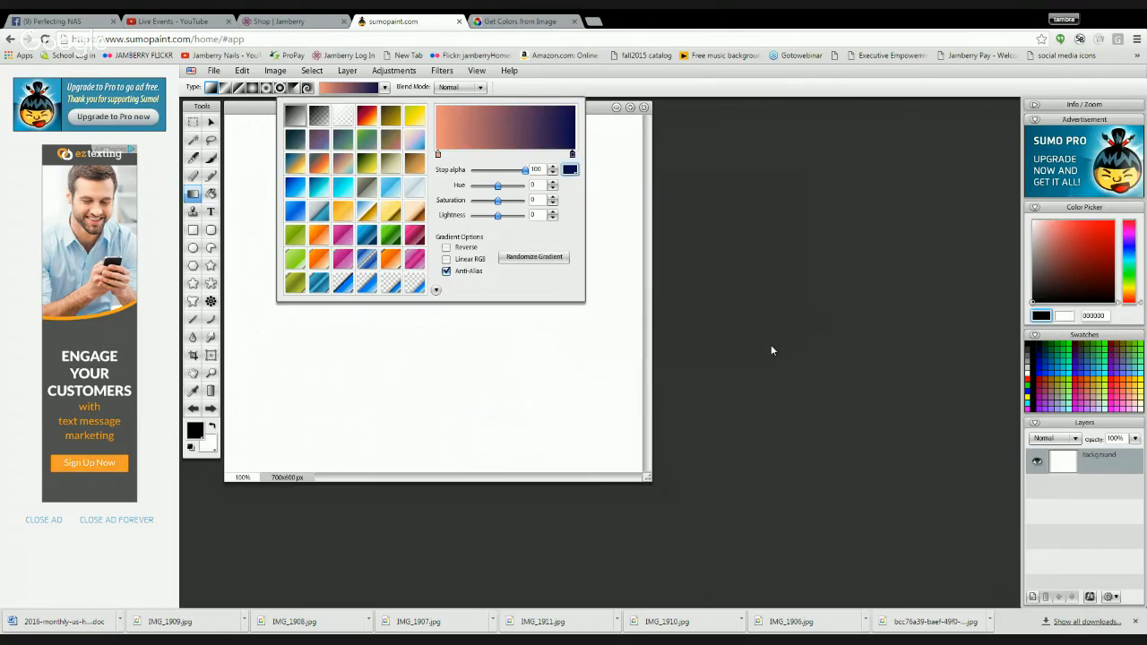
- Add a middle stop to the coral-to-navy gradient and set its color to the near-white pink FAEEEE
click(507, 143)
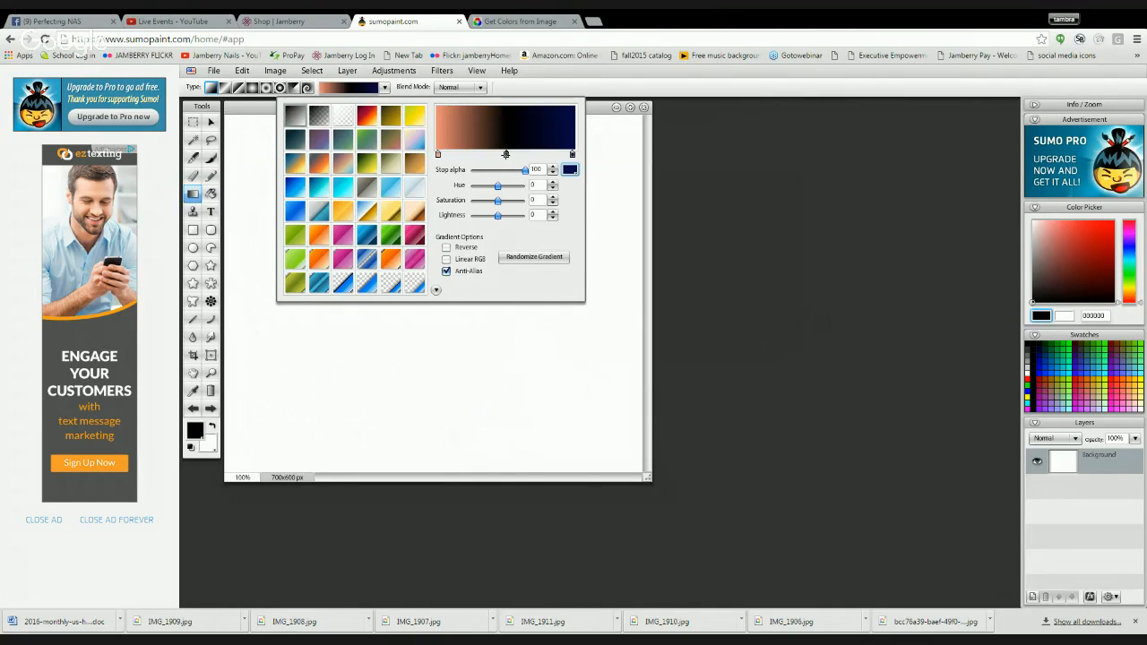
click(507, 154)
click(571, 169)
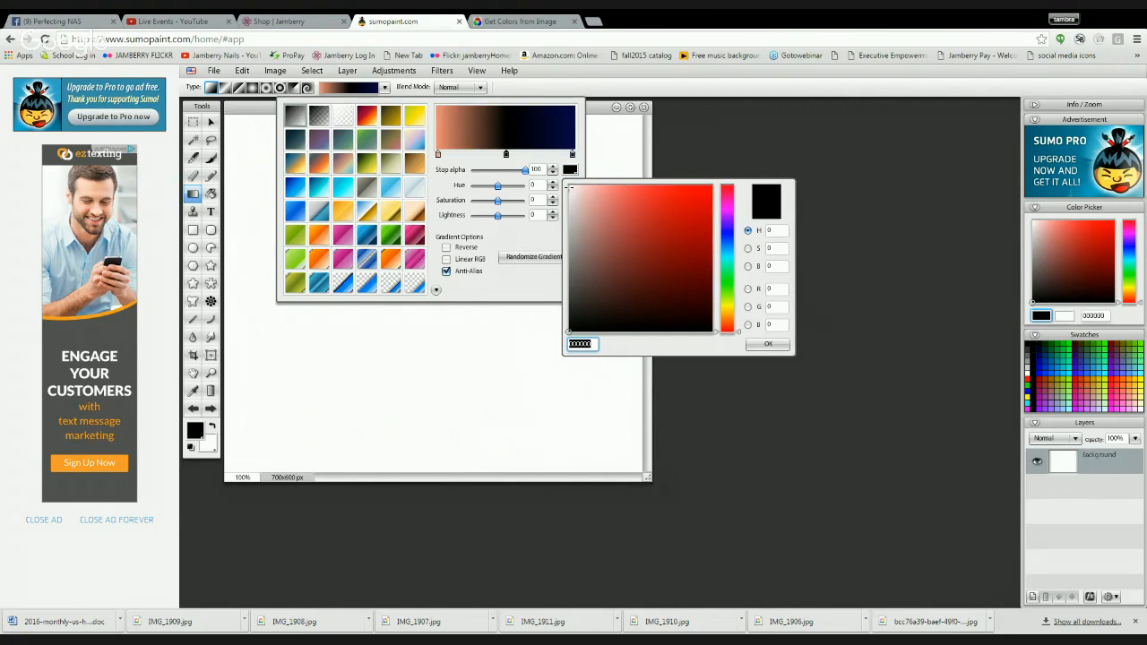
click(570, 187)
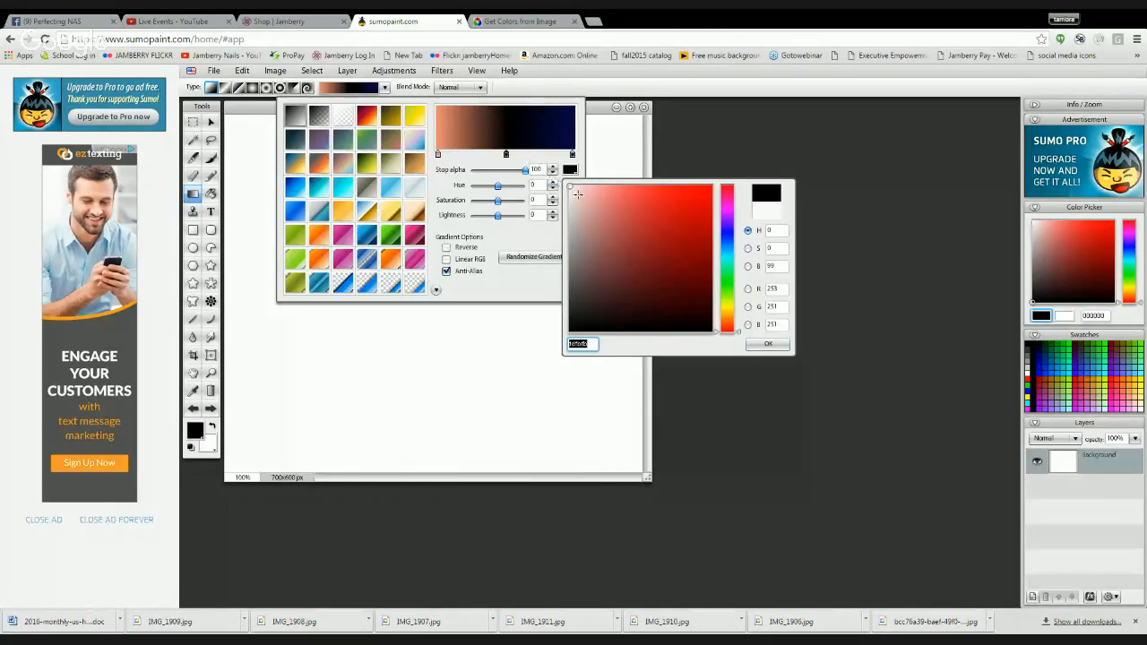
click(570, 190)
click(574, 187)
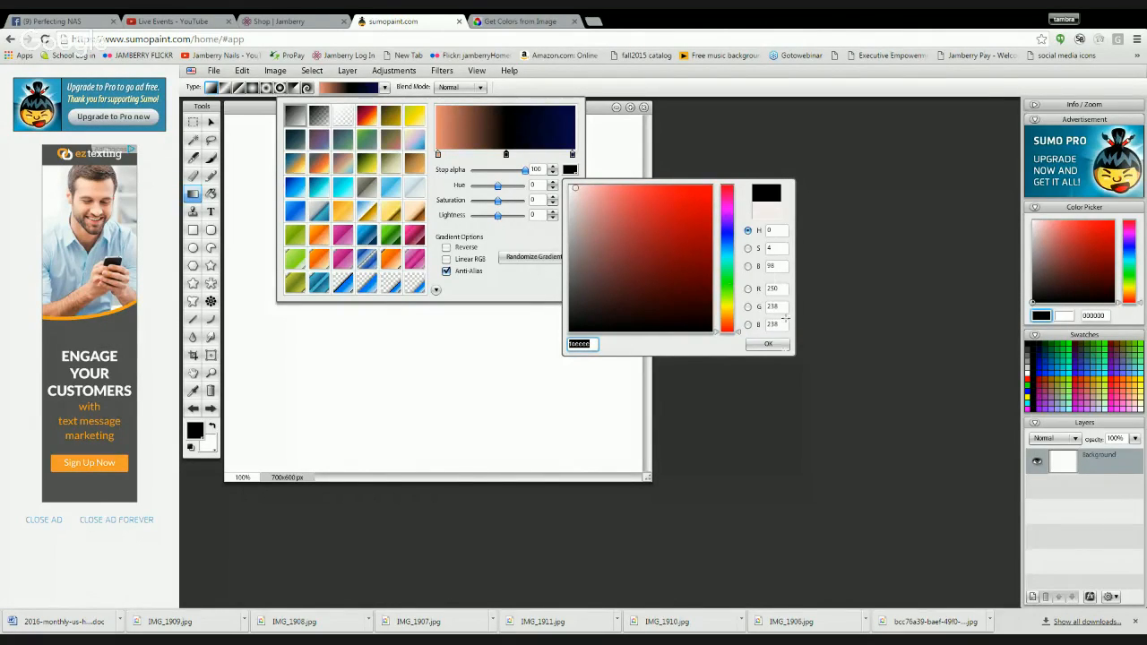
click(768, 345)
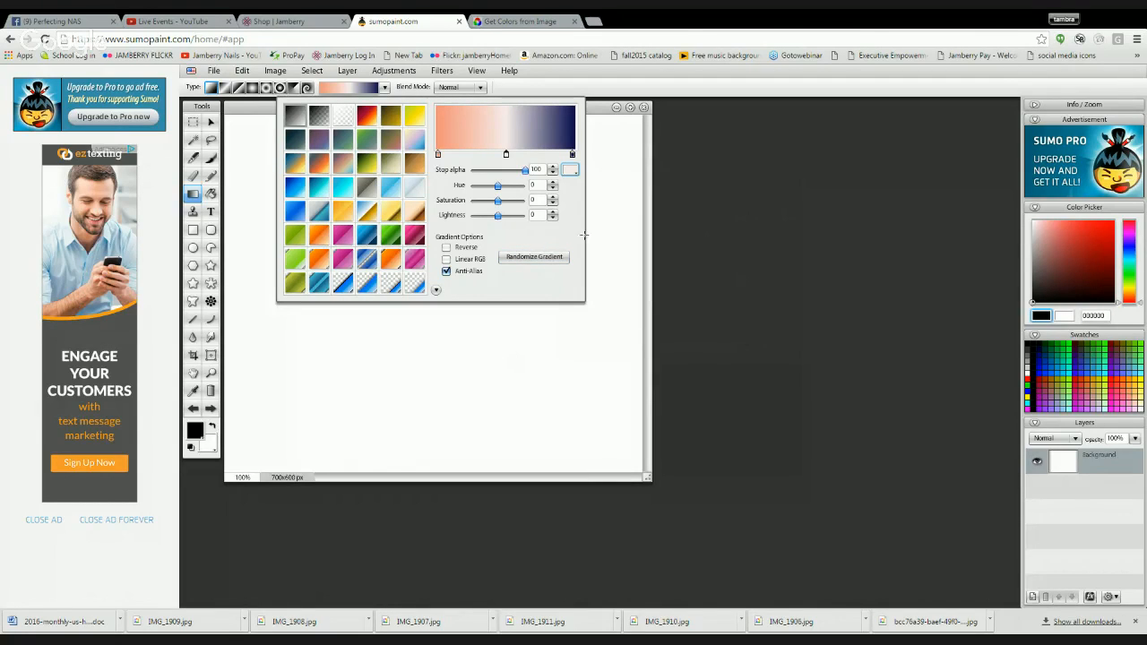
- Fill the canvas with a vertical gradient from navy above to coral below, and save it to the computer as Untitled.jpg at quality 100
drag(605, 115, 601, 397)
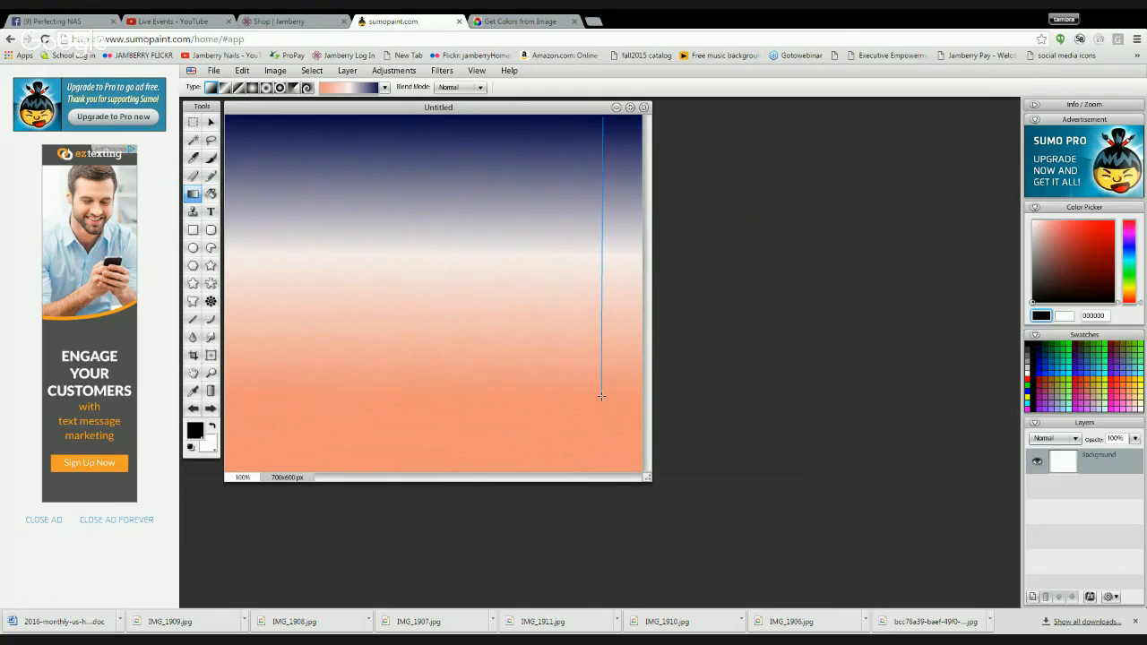
drag(601, 396, 601, 396)
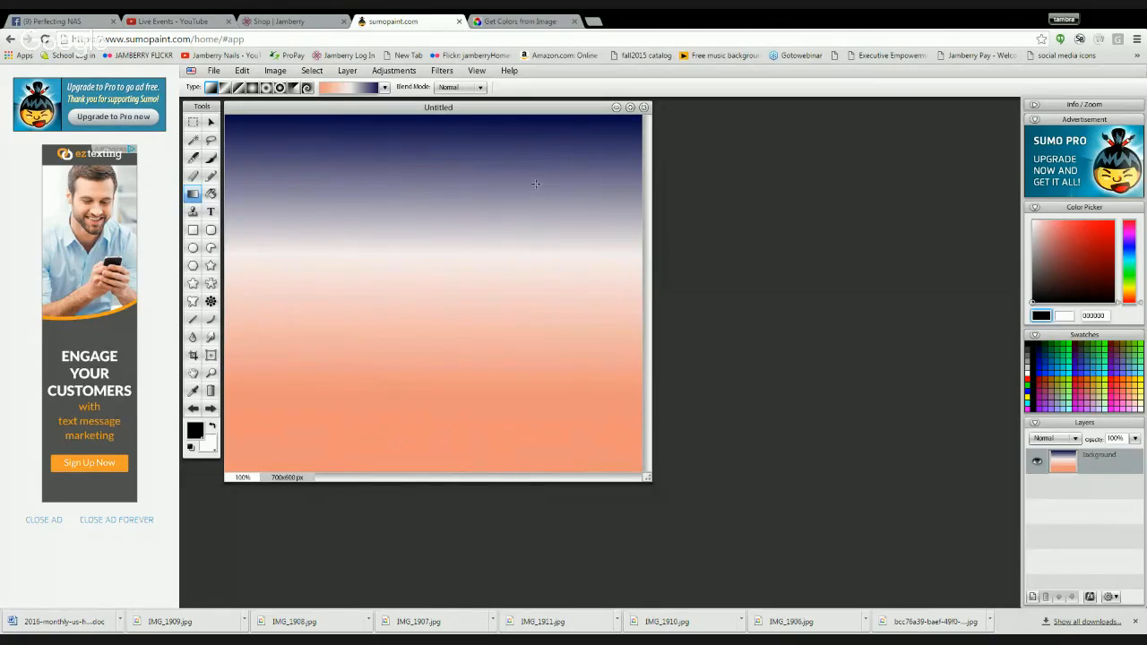
click(216, 73)
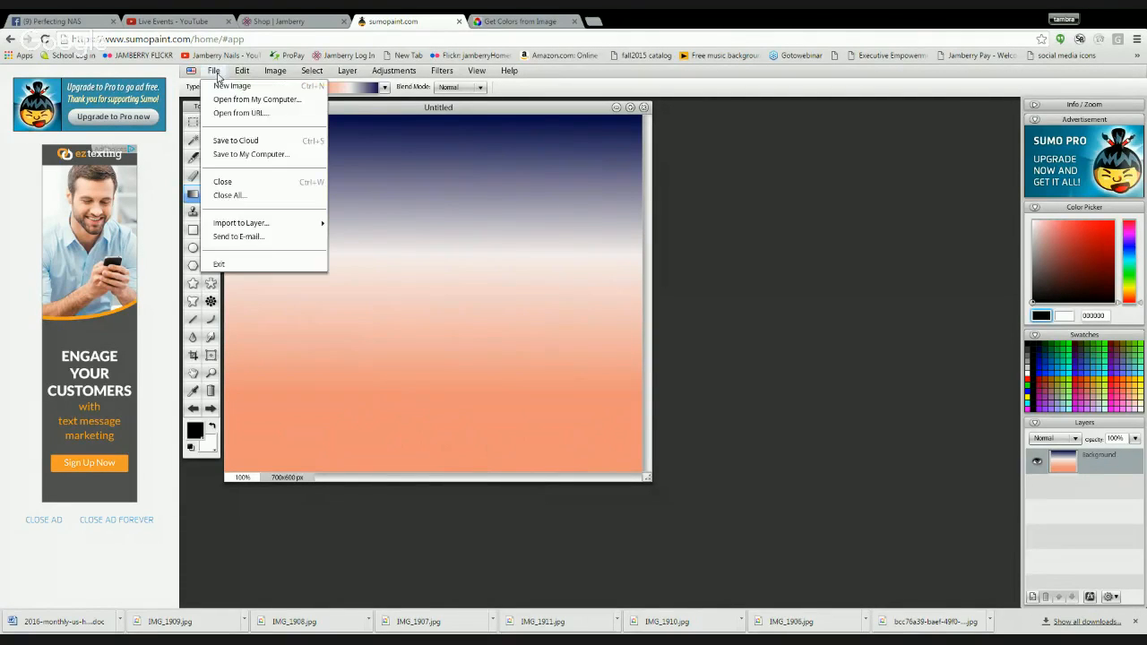
click(252, 157)
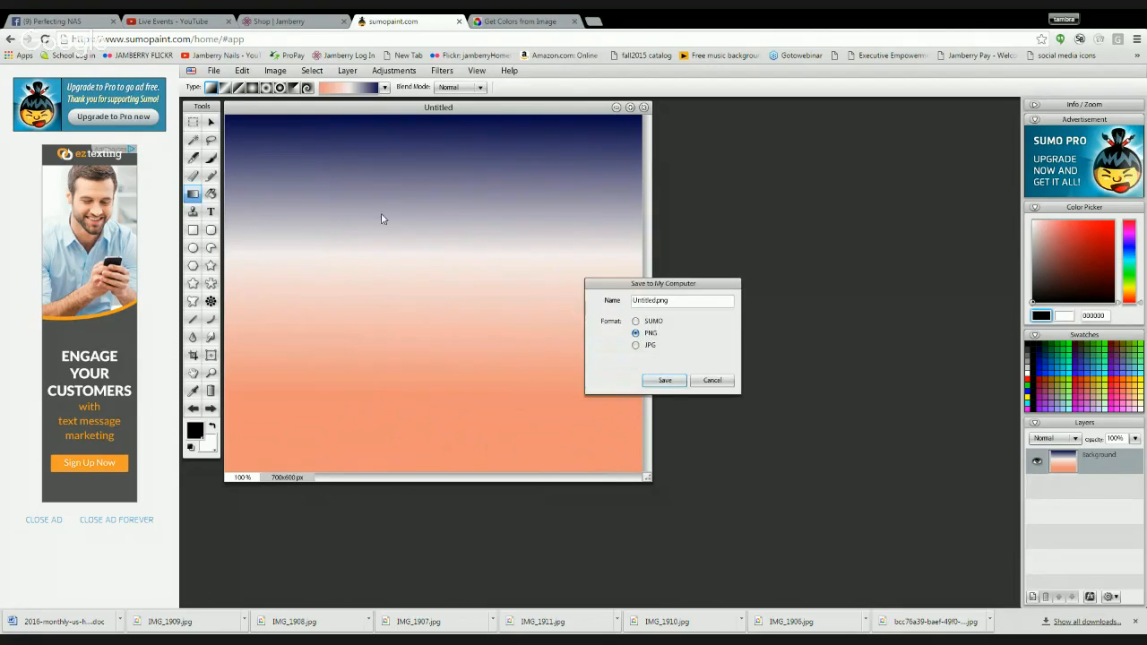
click(635, 346)
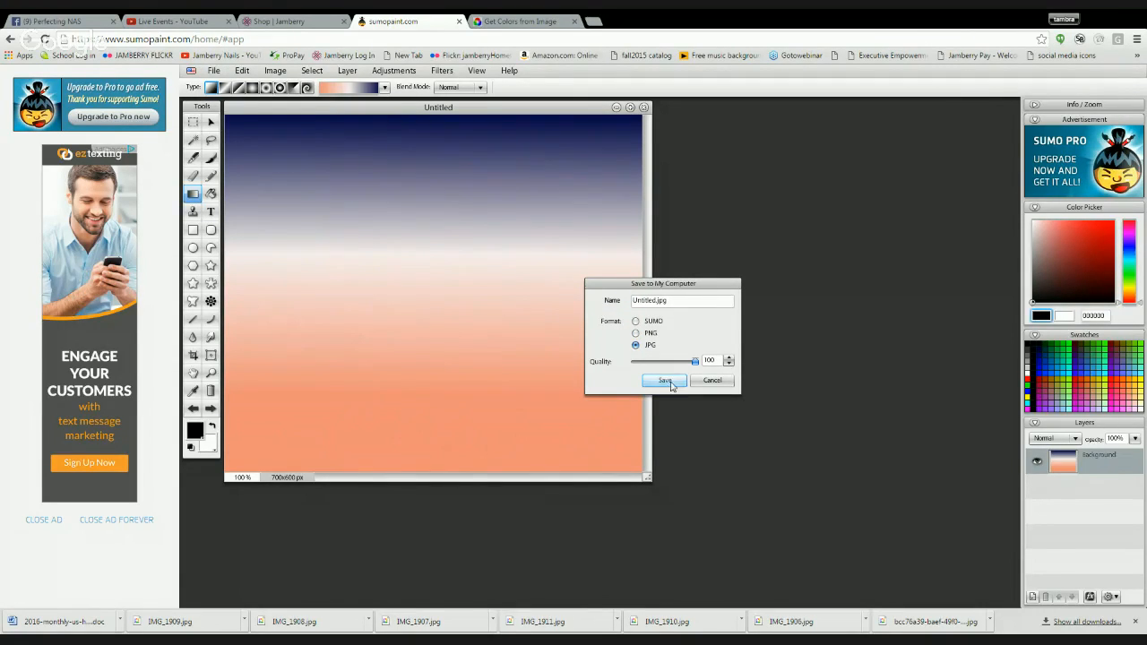
click(666, 380)
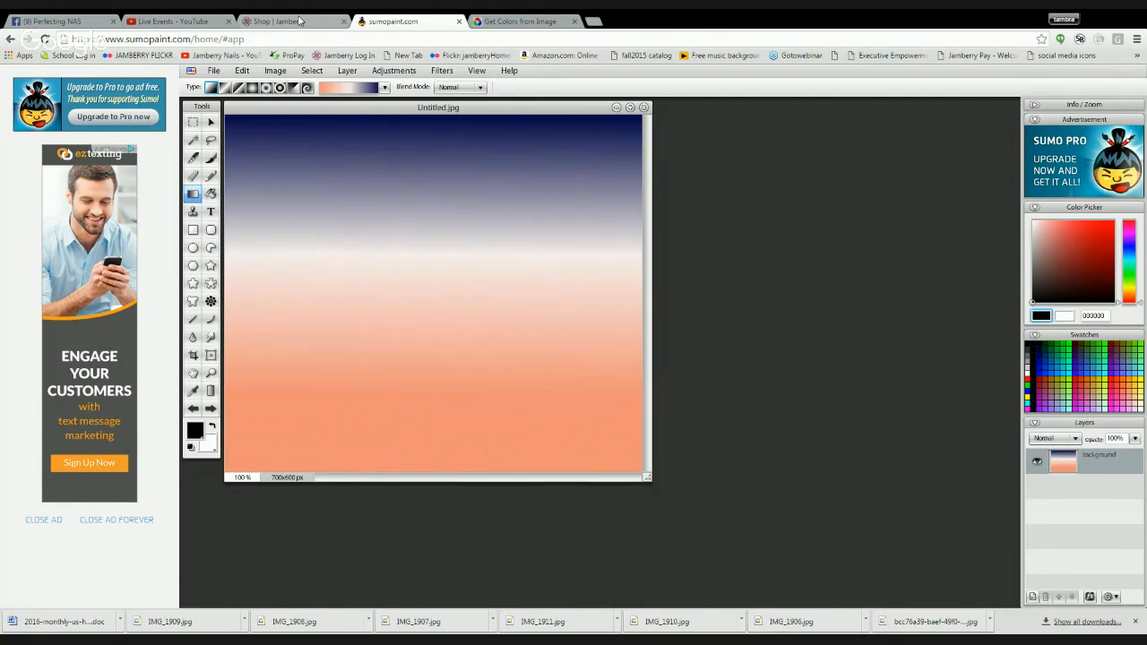
- Switch to the Jamberry site, open Nail Art Studio and sign in by entering the account password
click(300, 21)
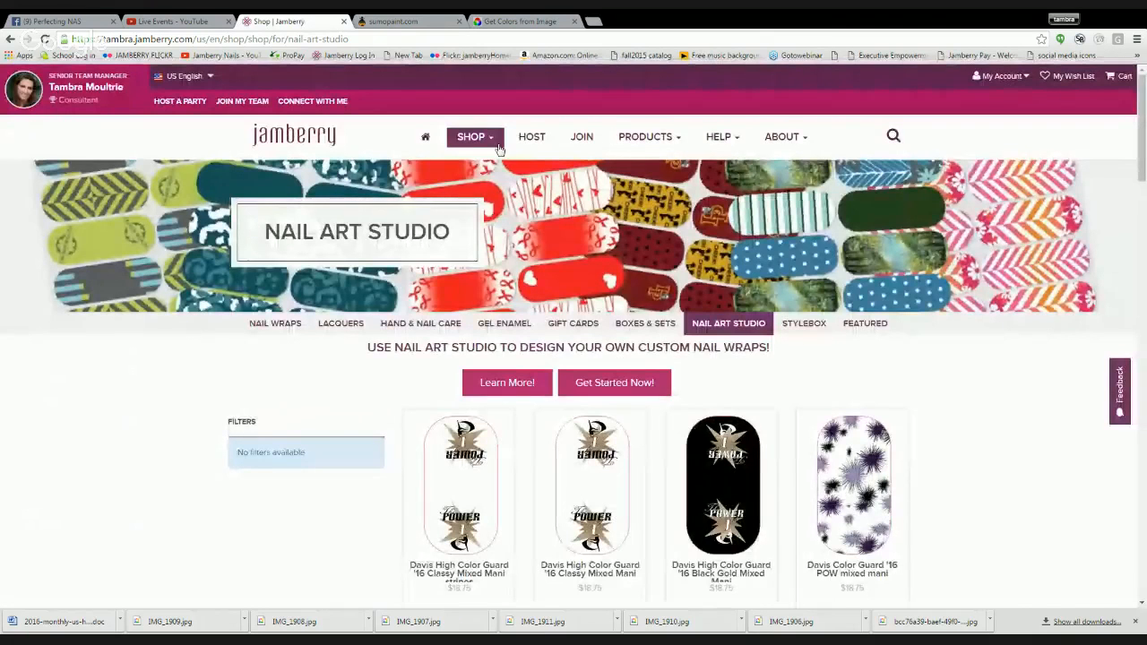
click(497, 143)
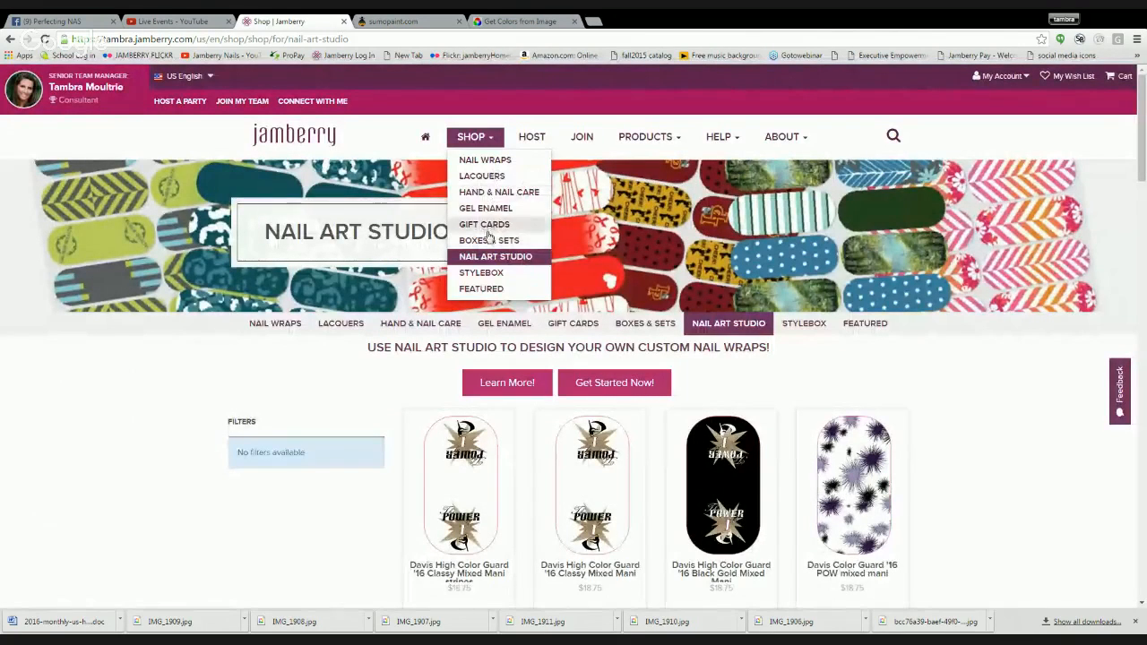
click(491, 259)
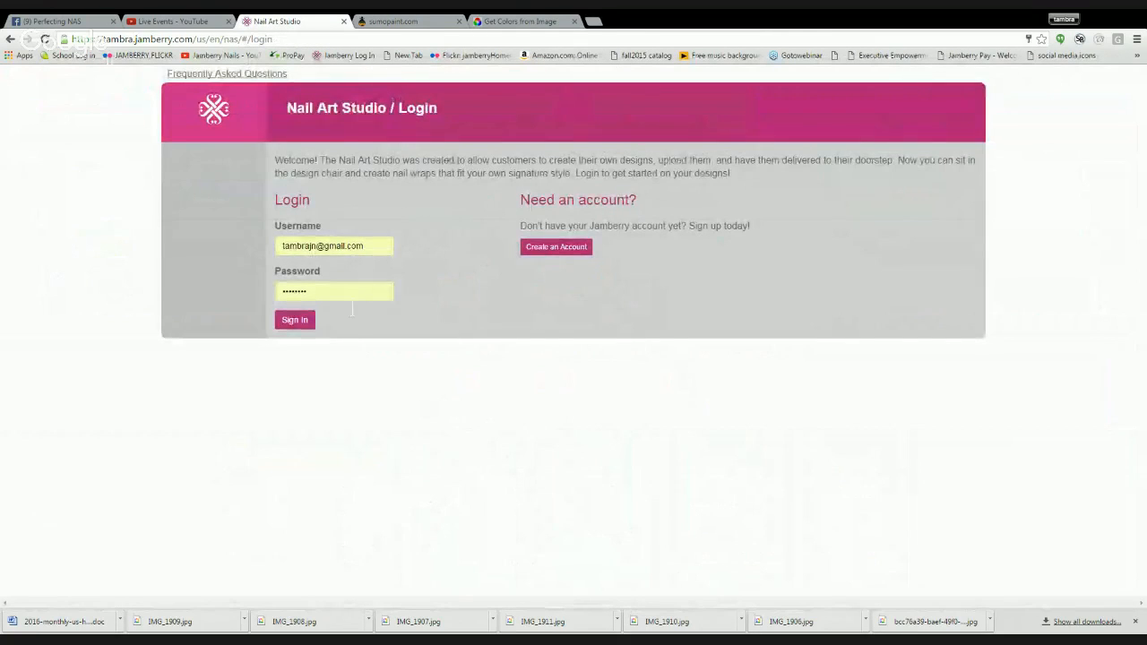
drag(345, 294, 190, 262)
text(••)
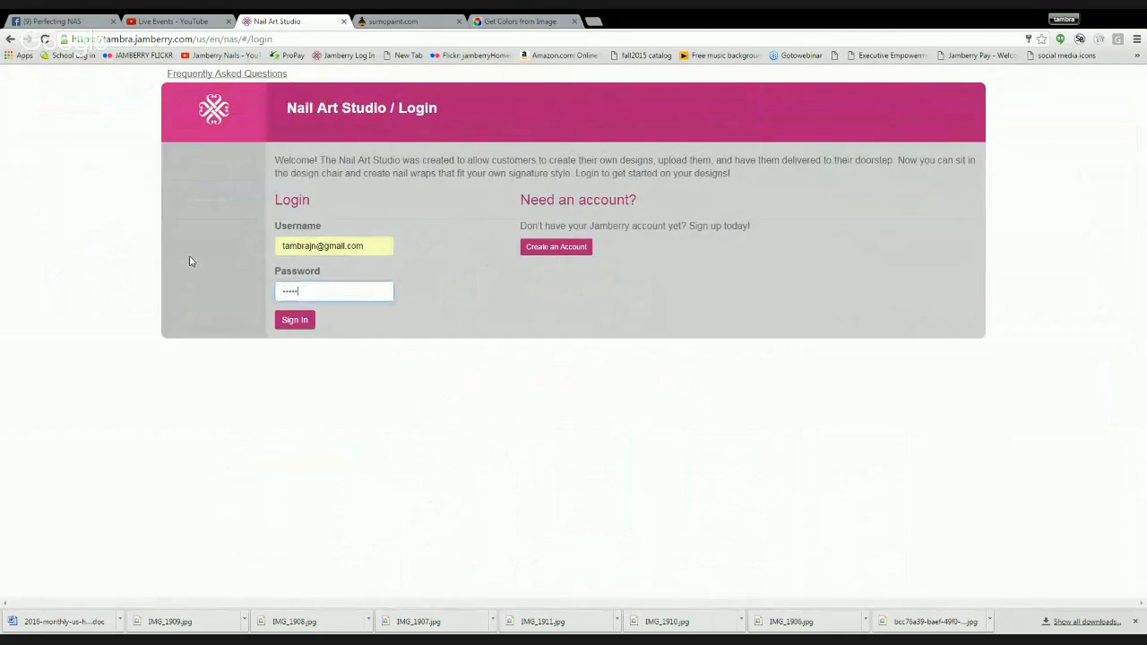
key(Return)
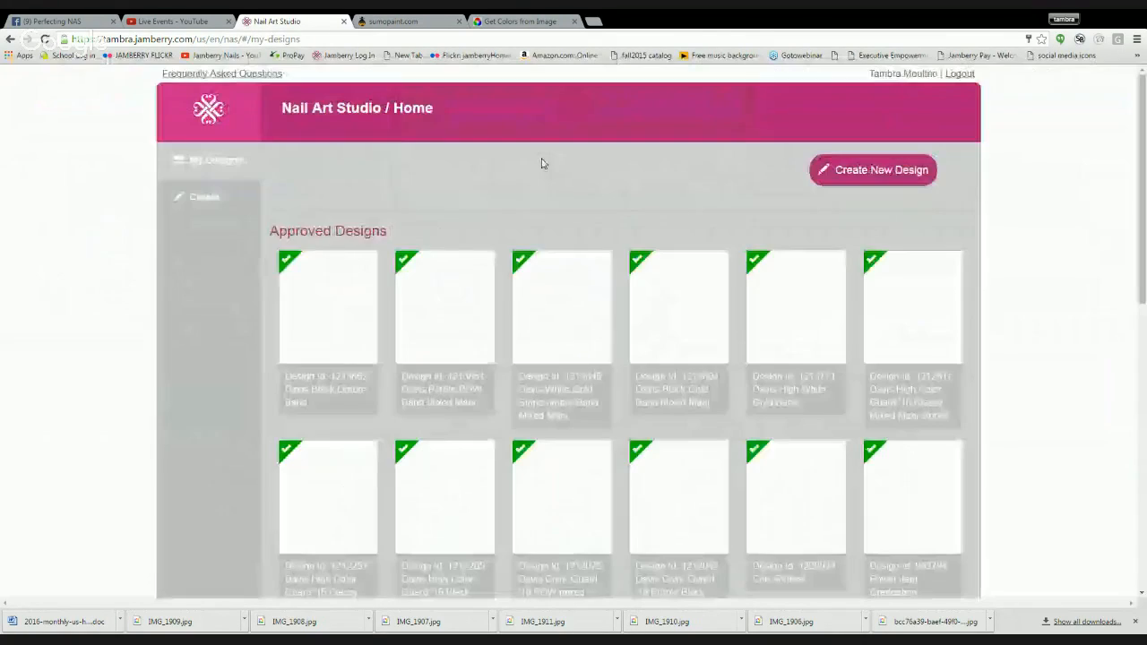
- Start a new nail wrap design and upload the saved gradient and the coral and navy polka dot image
click(864, 172)
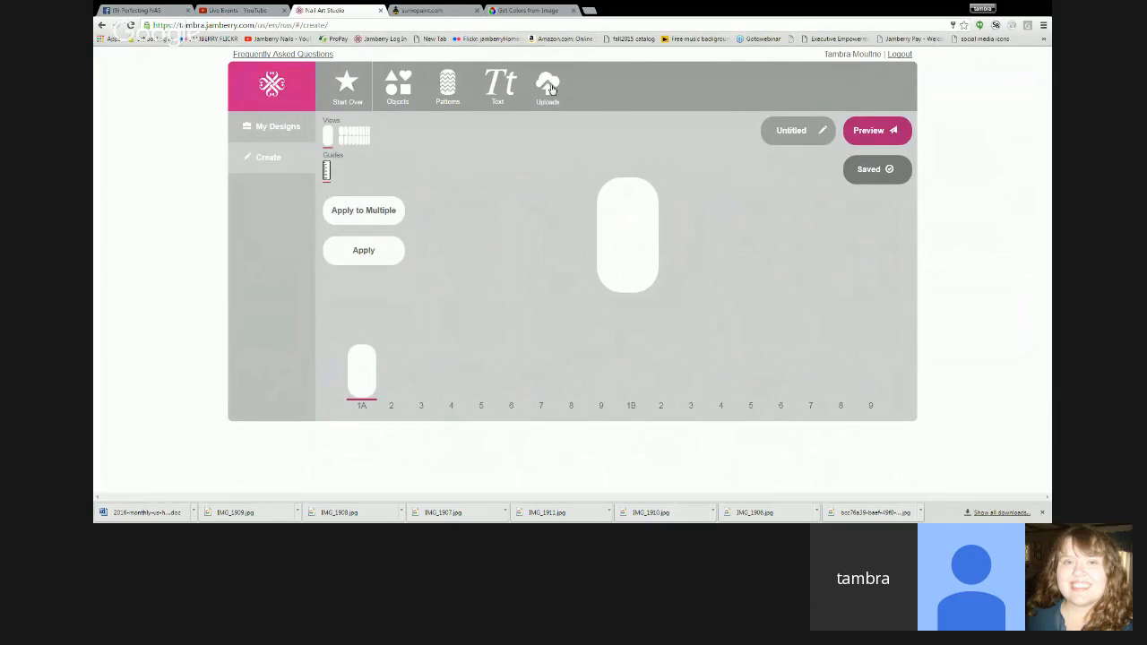
click(548, 89)
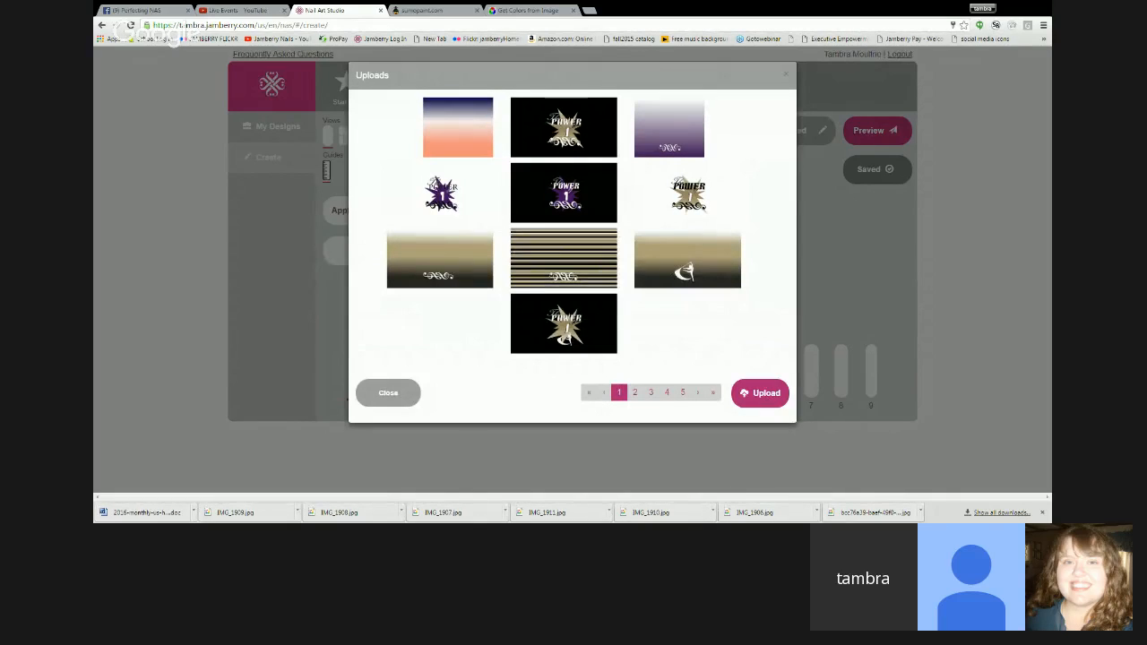
click(763, 395)
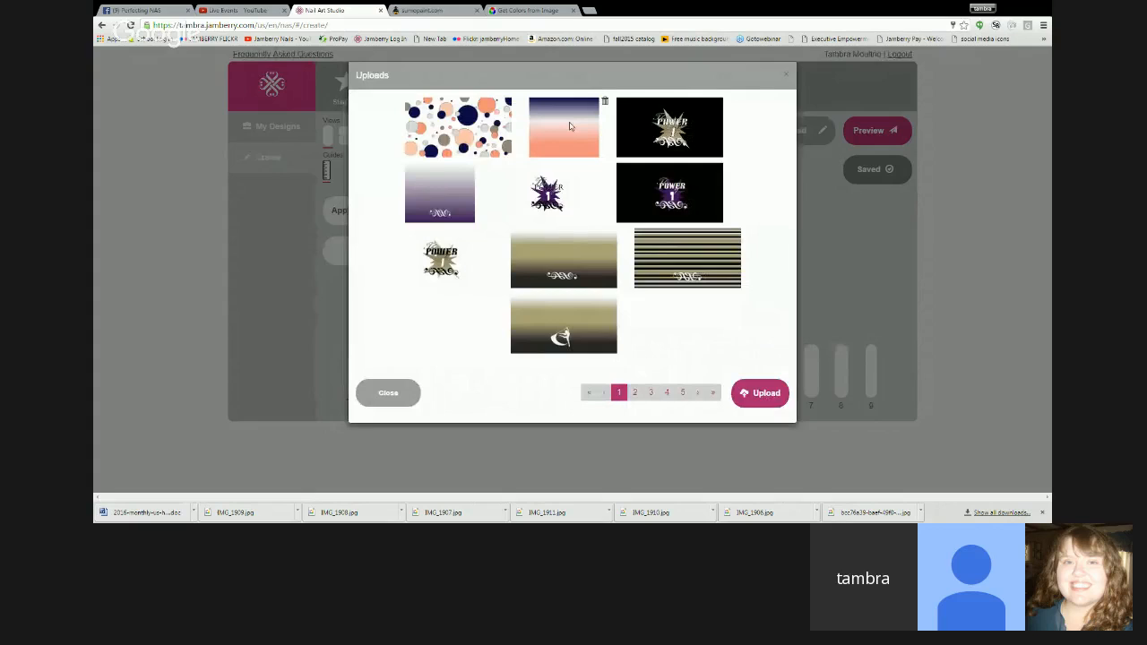
- Place the uploaded gradient on nail 1A and shrink it to cover the lower half, with navy at the center line
click(570, 126)
mouse_move(543, 164)
mouse_down()
mouse_move(586, 222)
mouse_move(554, 172)
mouse_up()
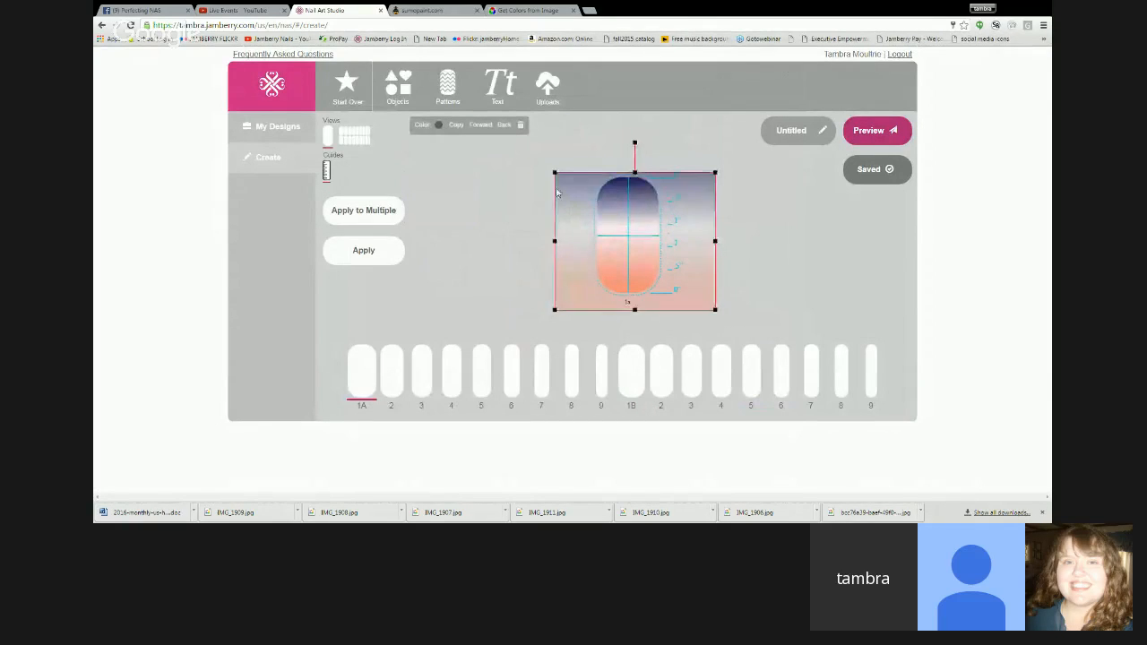
drag(697, 283, 693, 278)
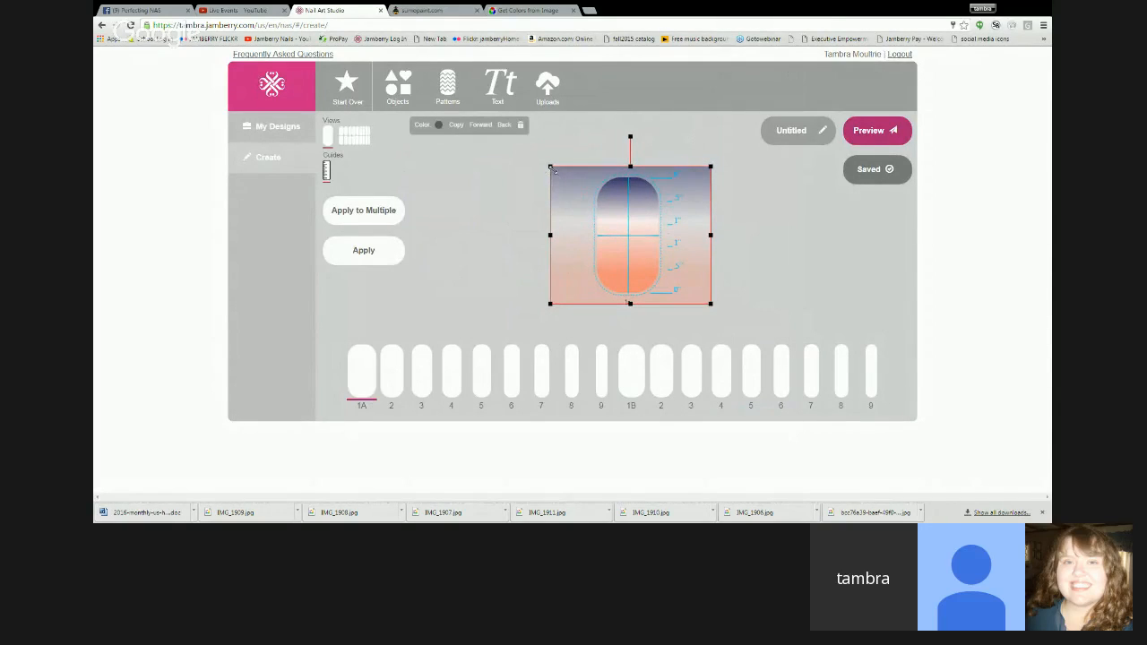
drag(551, 169, 629, 262)
drag(708, 293, 668, 286)
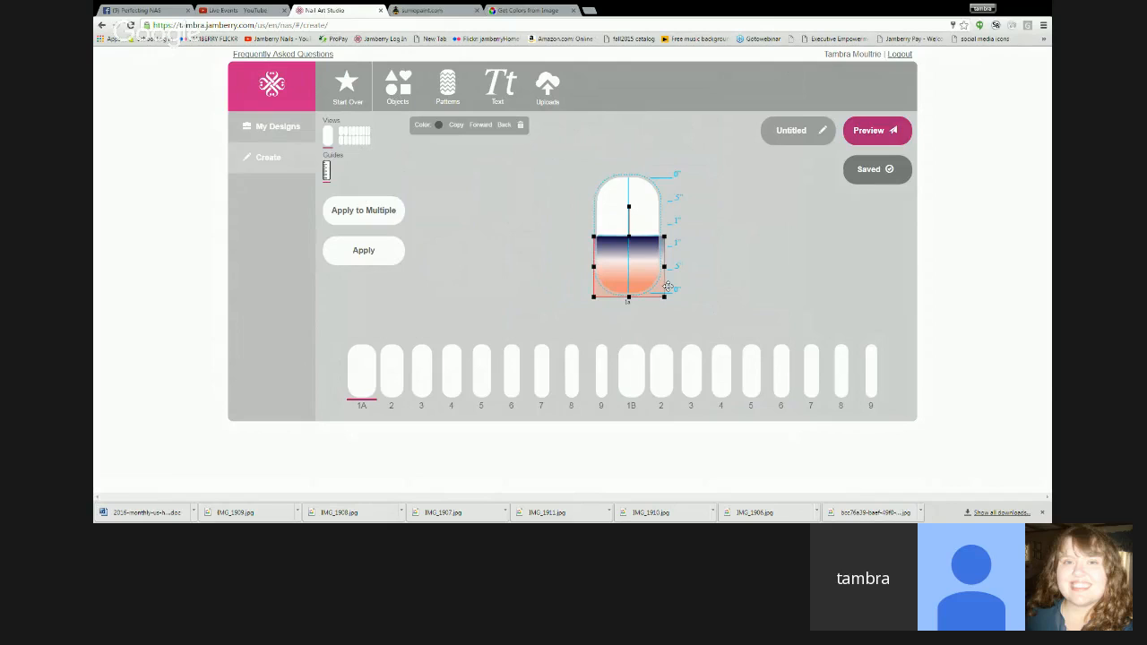
drag(600, 241, 589, 233)
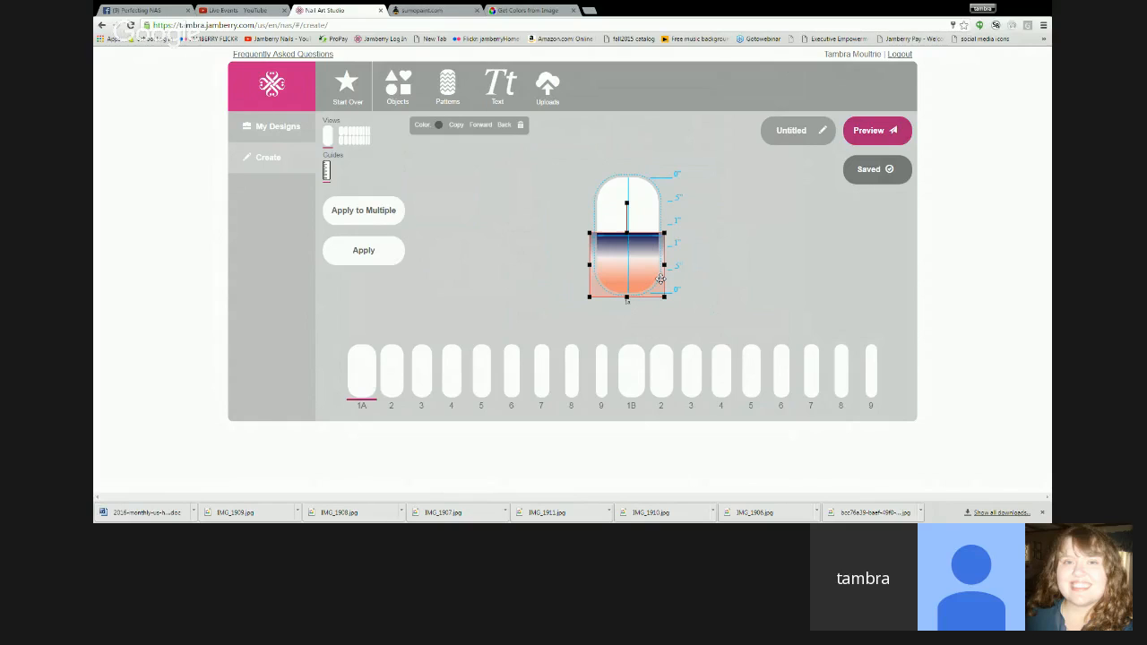
drag(661, 279, 661, 281)
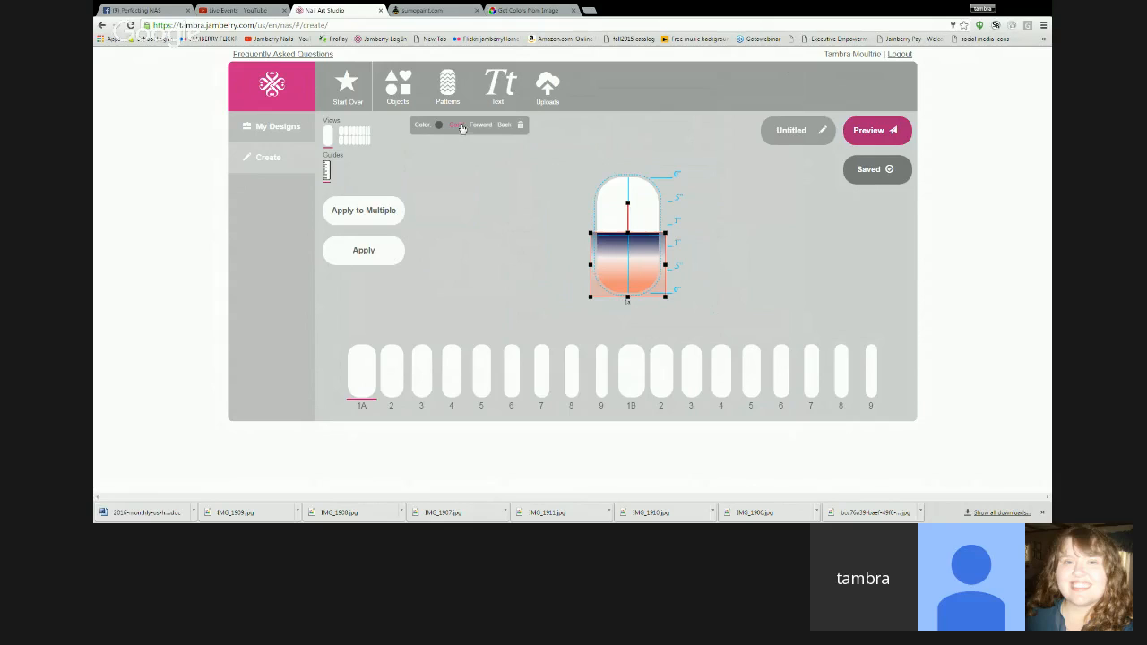
- Copy the gradient on nail 1A, rotate the copy 180 degrees and fit it over the upper half
click(461, 127)
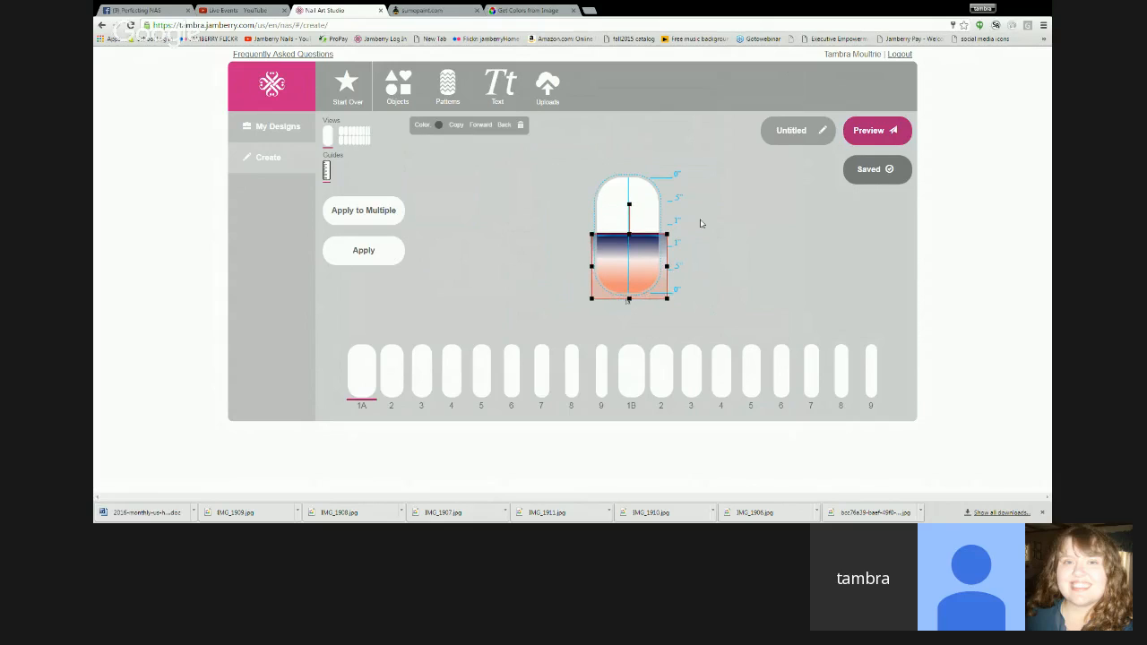
mouse_move(634, 209)
mouse_down()
mouse_move(667, 305)
mouse_move(636, 317)
mouse_move(641, 196)
mouse_move(642, 216)
mouse_up()
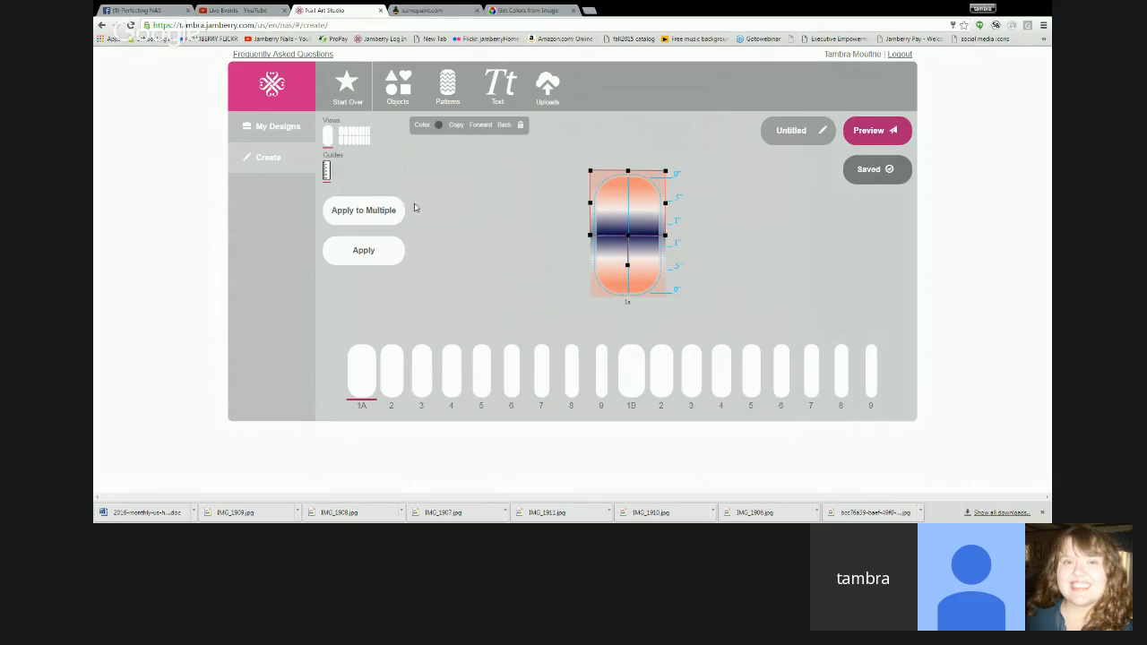
- Apply the mirrored gradient design to nails 1a, 3, 5, 7 and 9 and to nails 2, 4, 6 and 8 of the second set
click(365, 211)
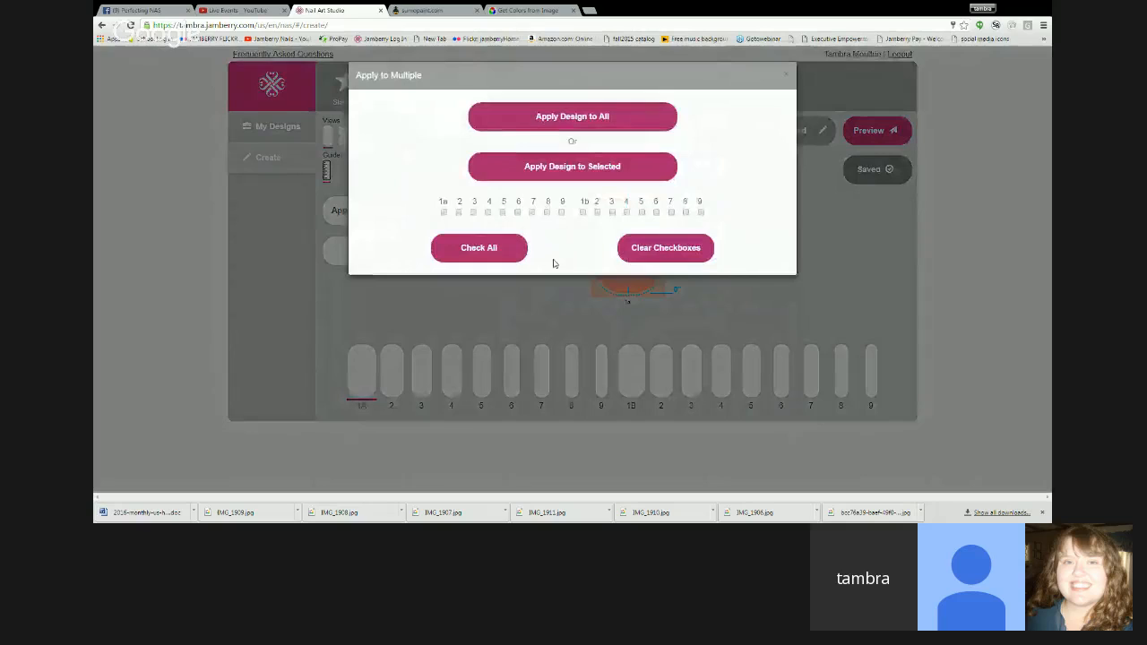
click(443, 213)
click(473, 213)
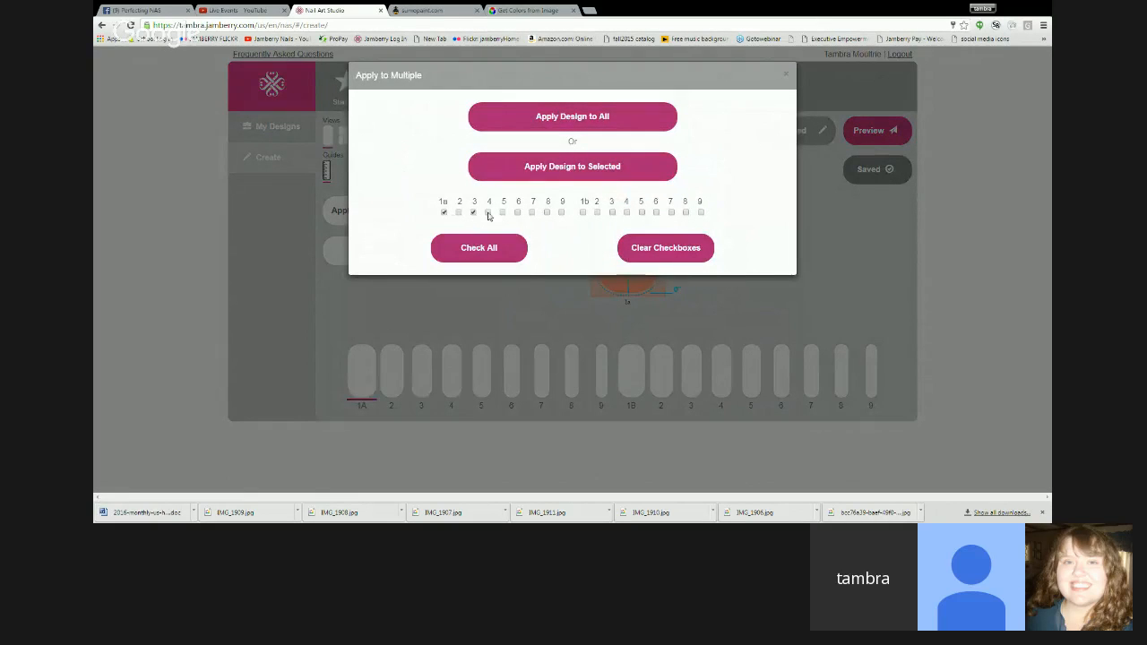
click(503, 213)
click(532, 212)
click(562, 213)
click(597, 213)
click(627, 212)
click(656, 212)
click(686, 212)
click(597, 172)
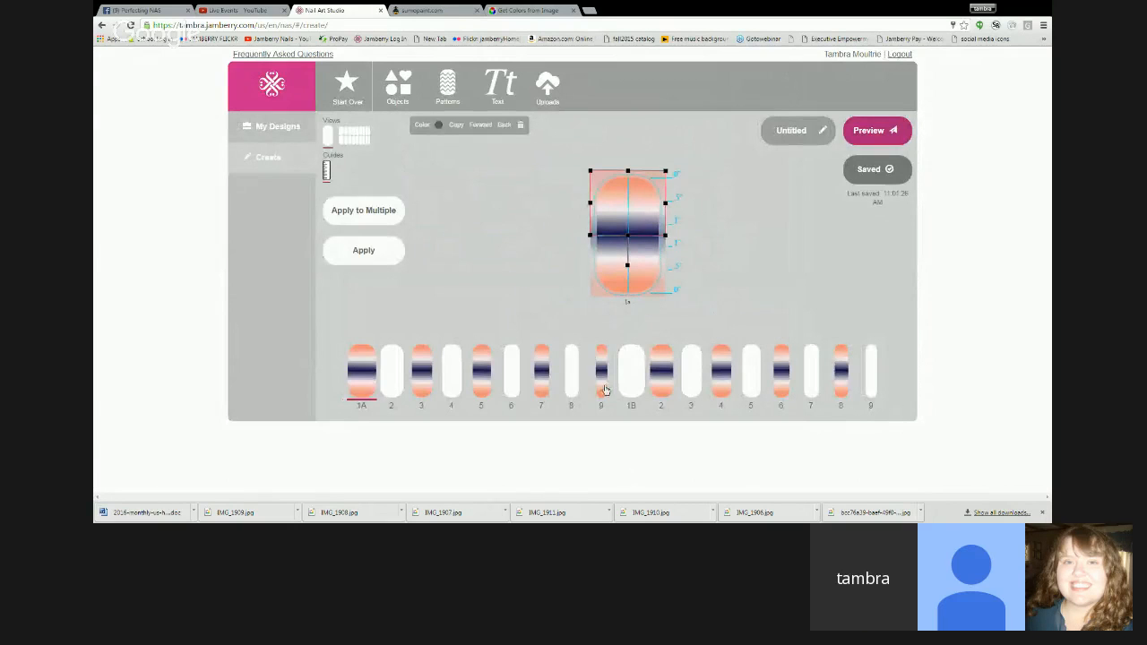
- On nail 9 of the first set, stretch the lower and upper gradients outward from the center line
click(606, 390)
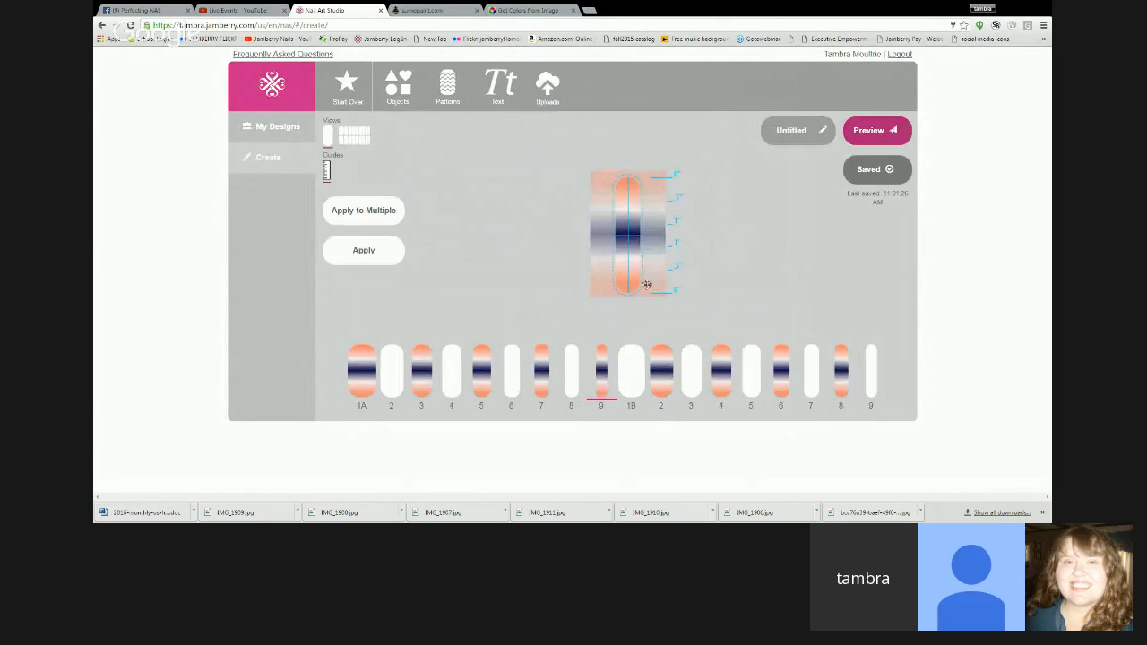
drag(655, 277, 630, 237)
click(638, 215)
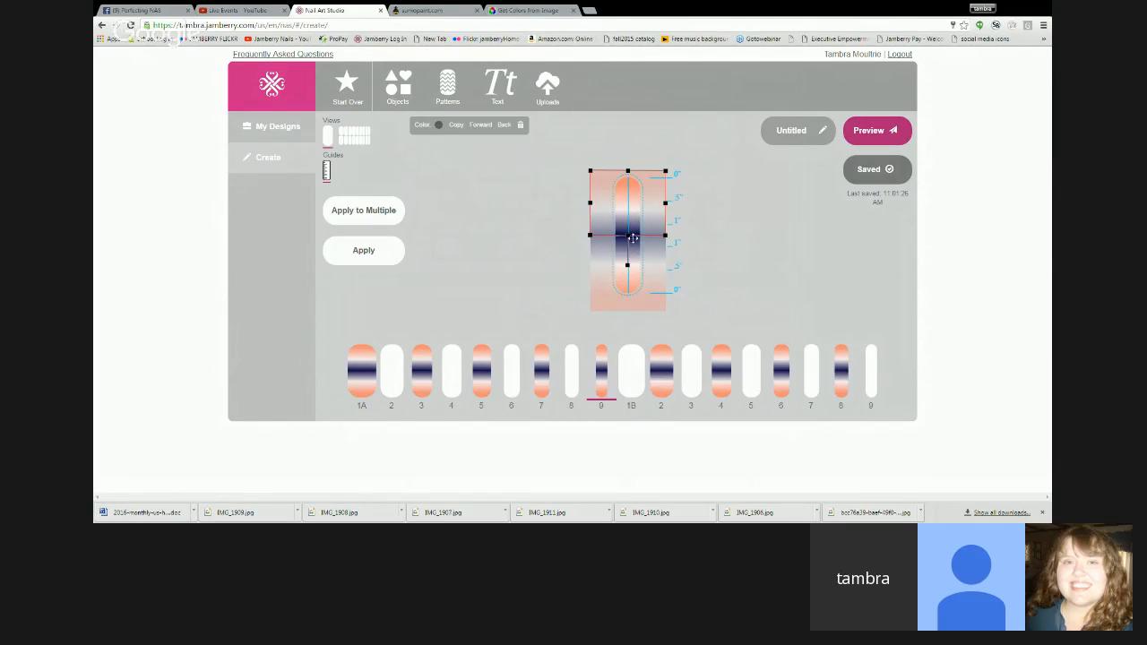
drag(633, 212, 629, 242)
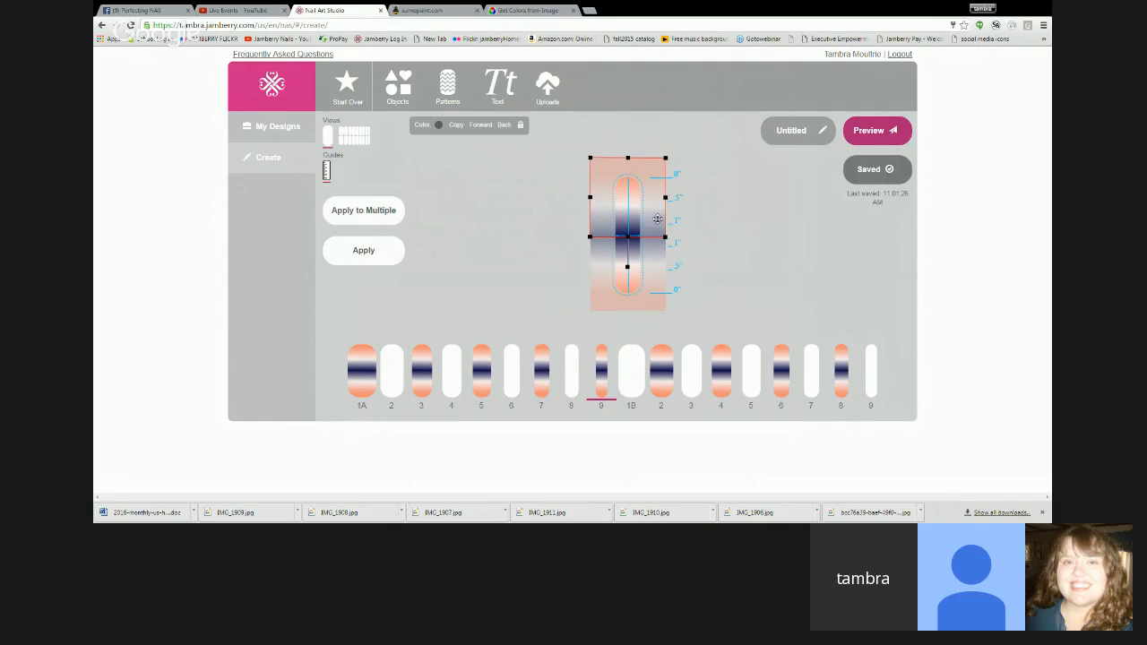
- Delete the upper gradient from nail 9 of the first set
click(660, 282)
click(653, 215)
key(Delete)
- Lengthen the remaining lower gradient on nail 9 and cover the upper half with a copy rotated 180 degrees
click(654, 263)
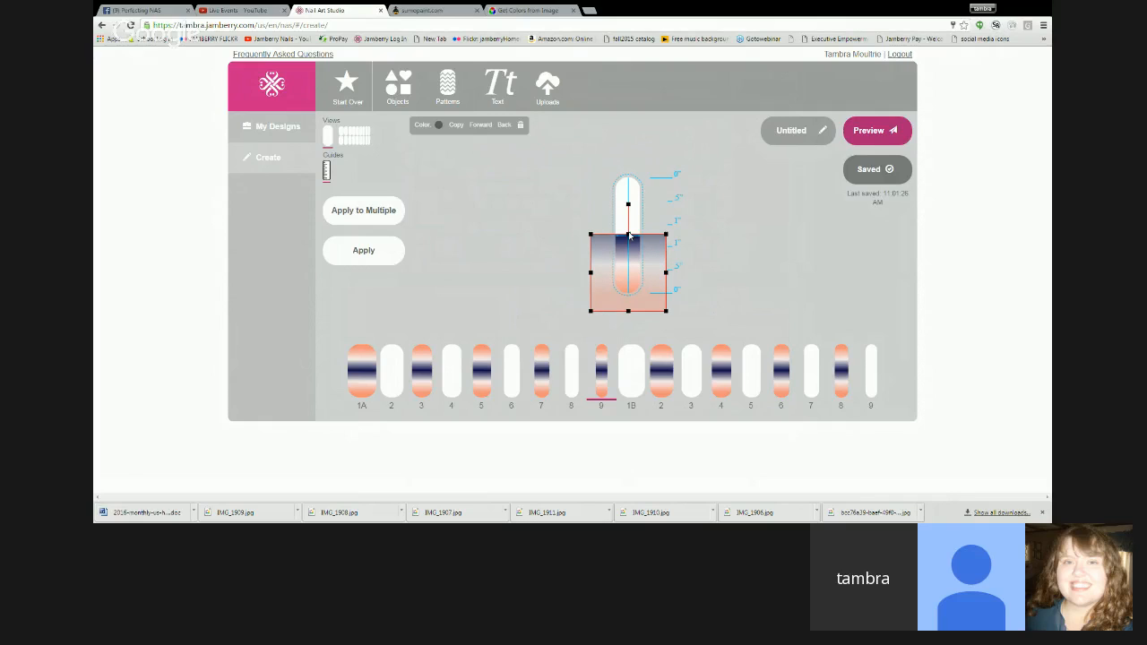
drag(640, 273, 631, 240)
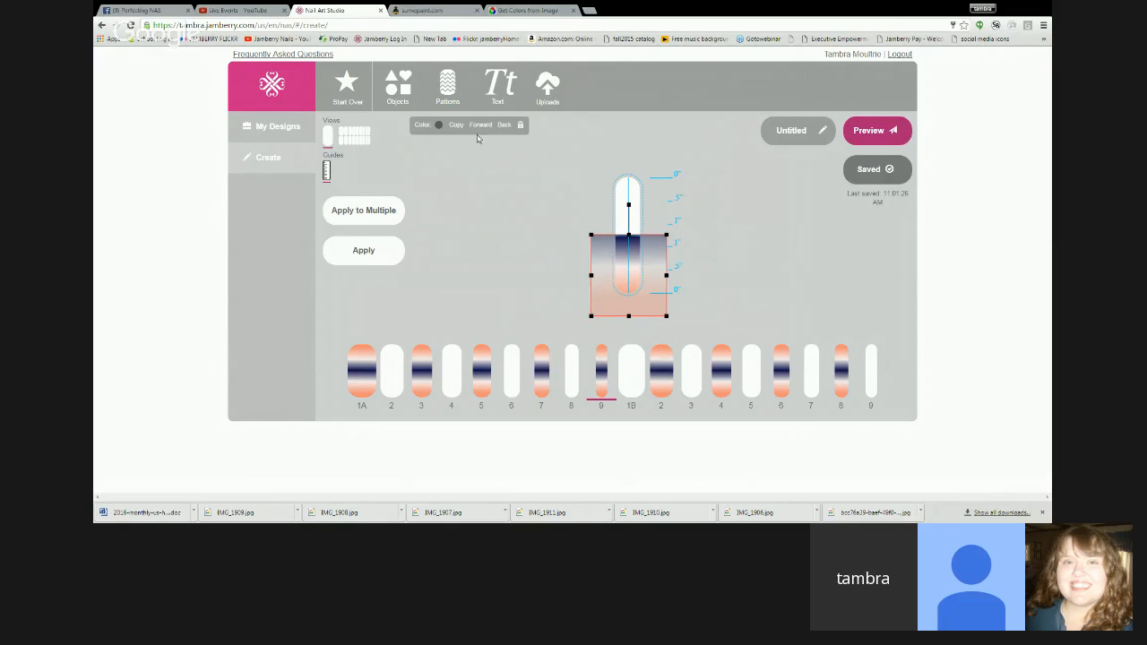
mouse_move(633, 210)
mouse_down()
mouse_move(677, 230)
mouse_move(635, 325)
mouse_move(644, 227)
mouse_up()
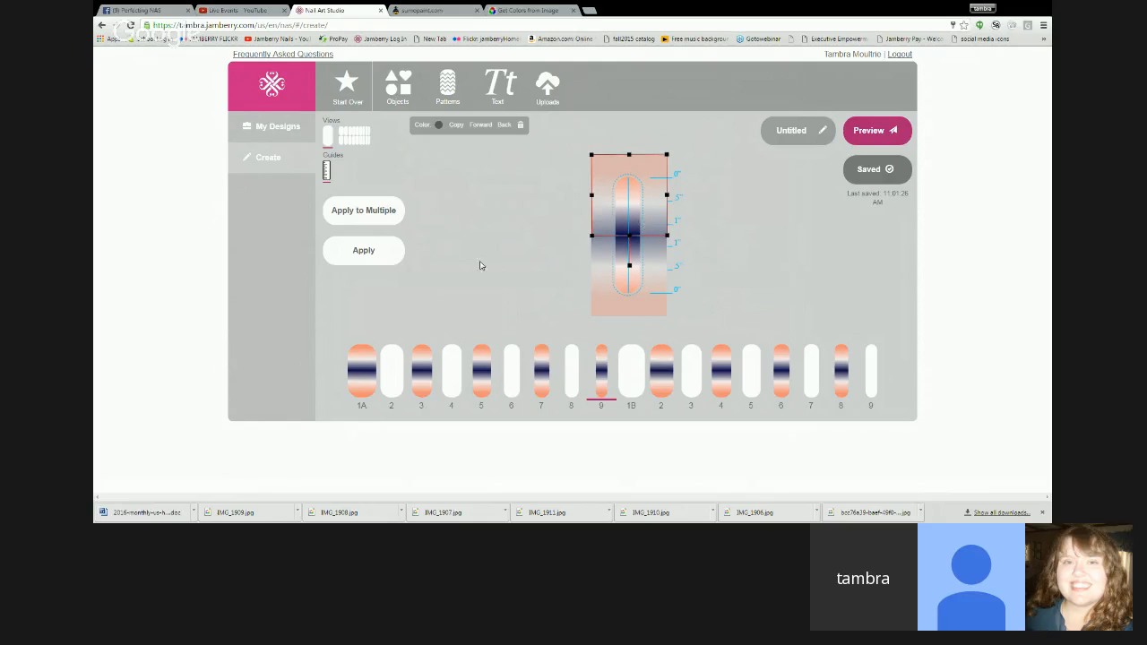
- Apply the finished gradient to nail 9 and insert the uploaded polka dot image on nail 2 of the first set
click(387, 265)
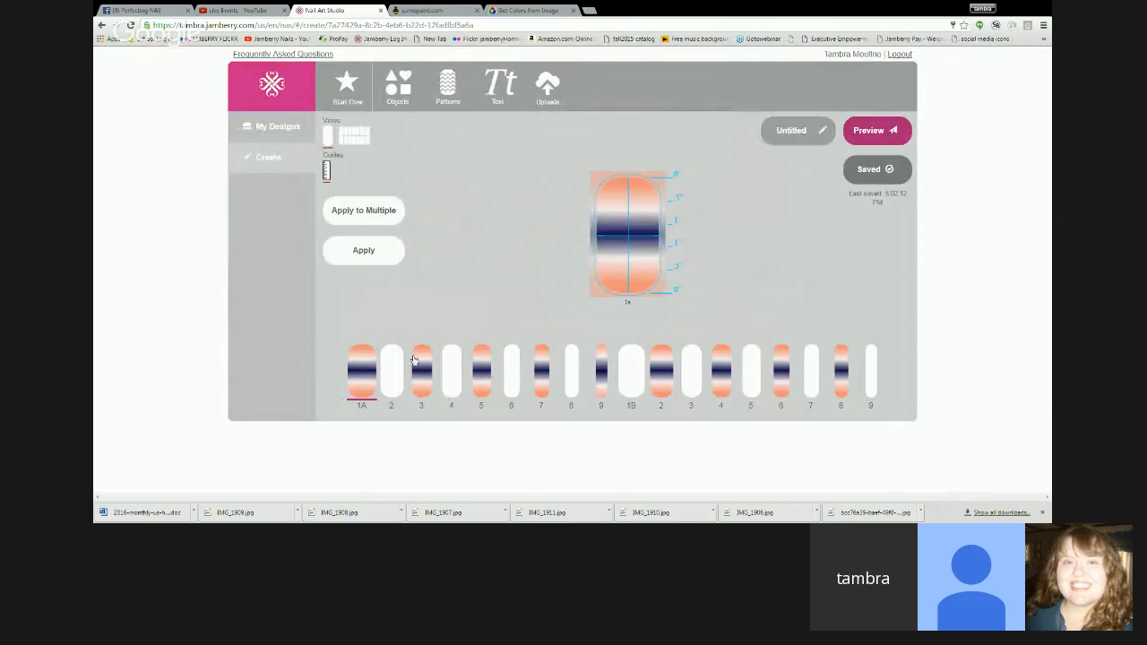
click(389, 378)
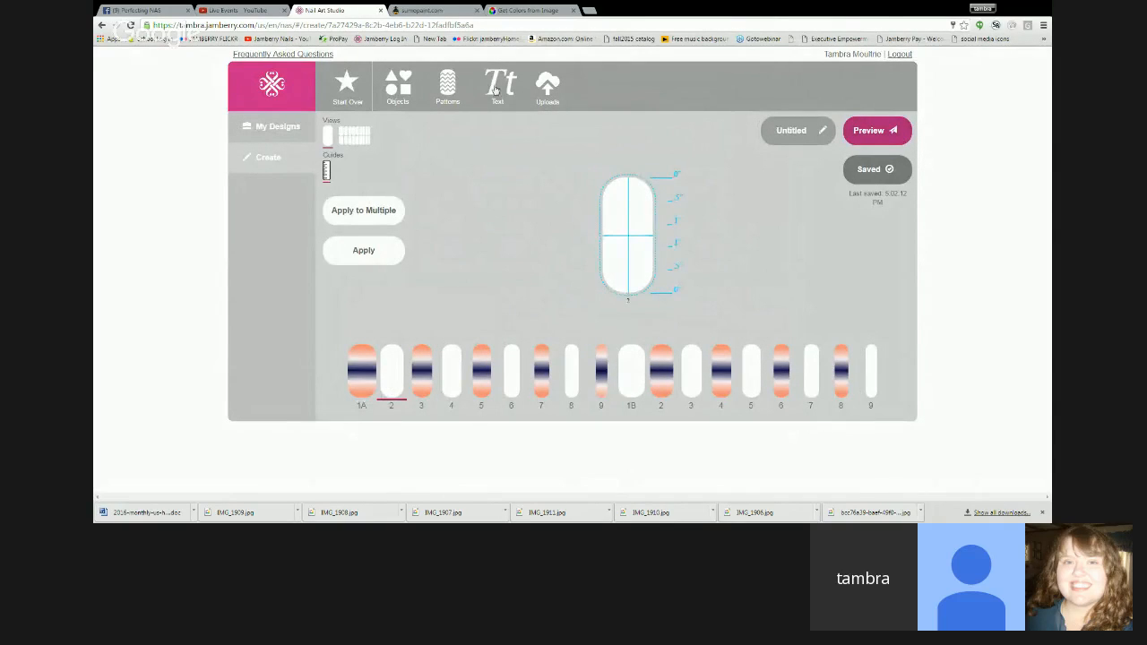
click(548, 86)
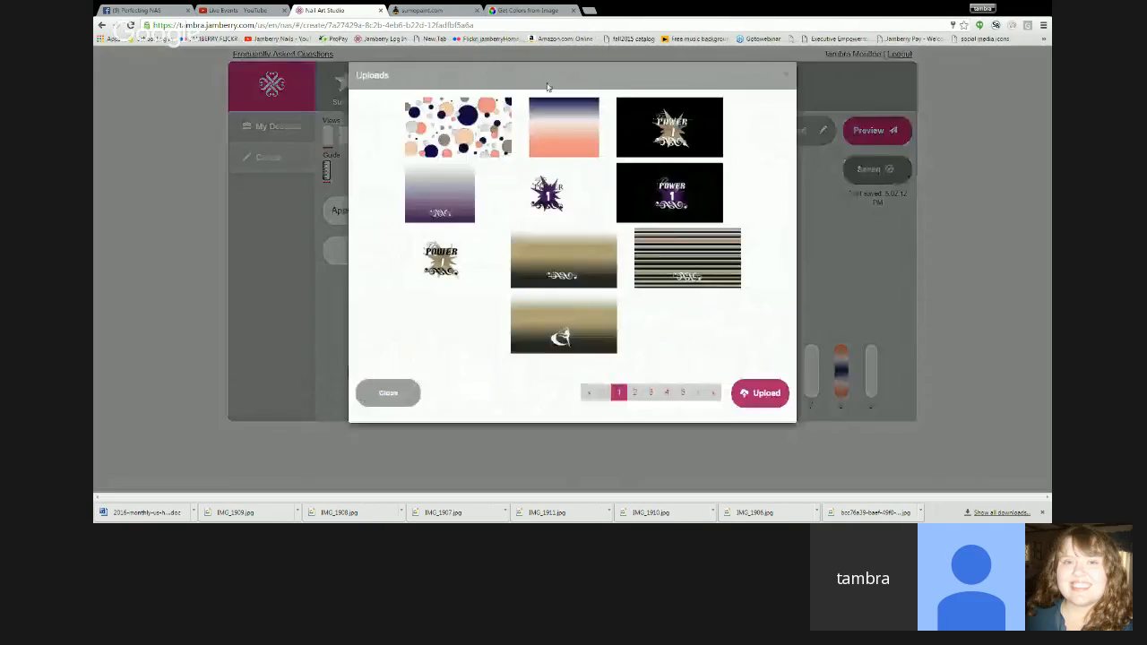
click(458, 127)
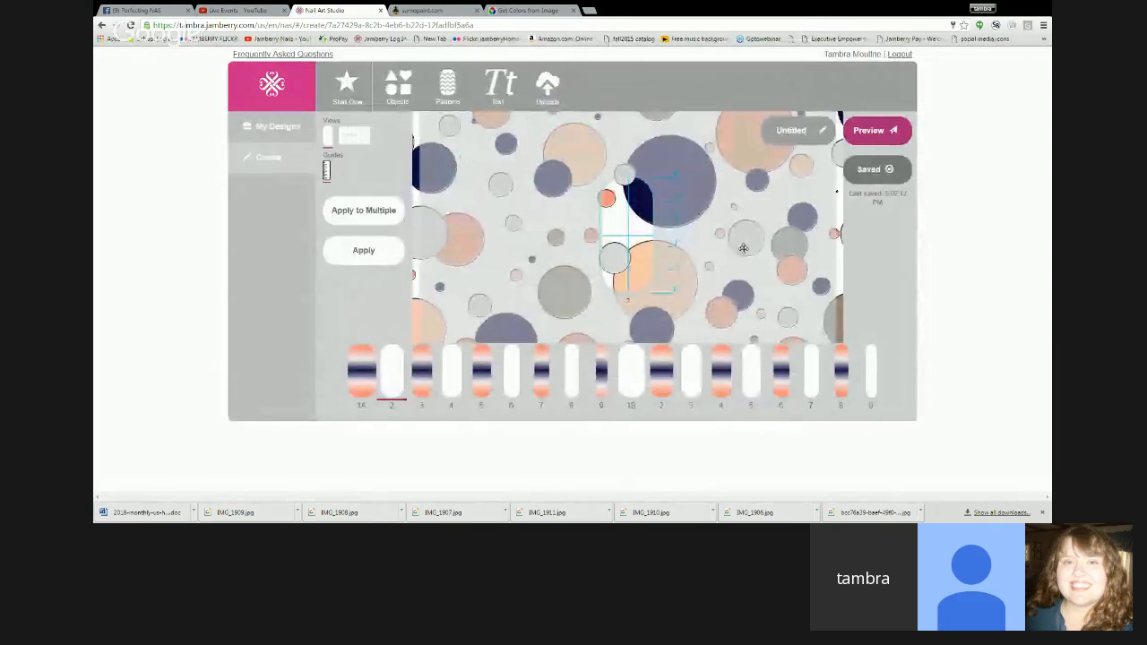
- Shrink the polka dot image and position it over the lower half of nail 2, with its upper edge on the center line
drag(400, 114, 753, 297)
drag(826, 330, 573, 212)
drag(495, 181, 572, 248)
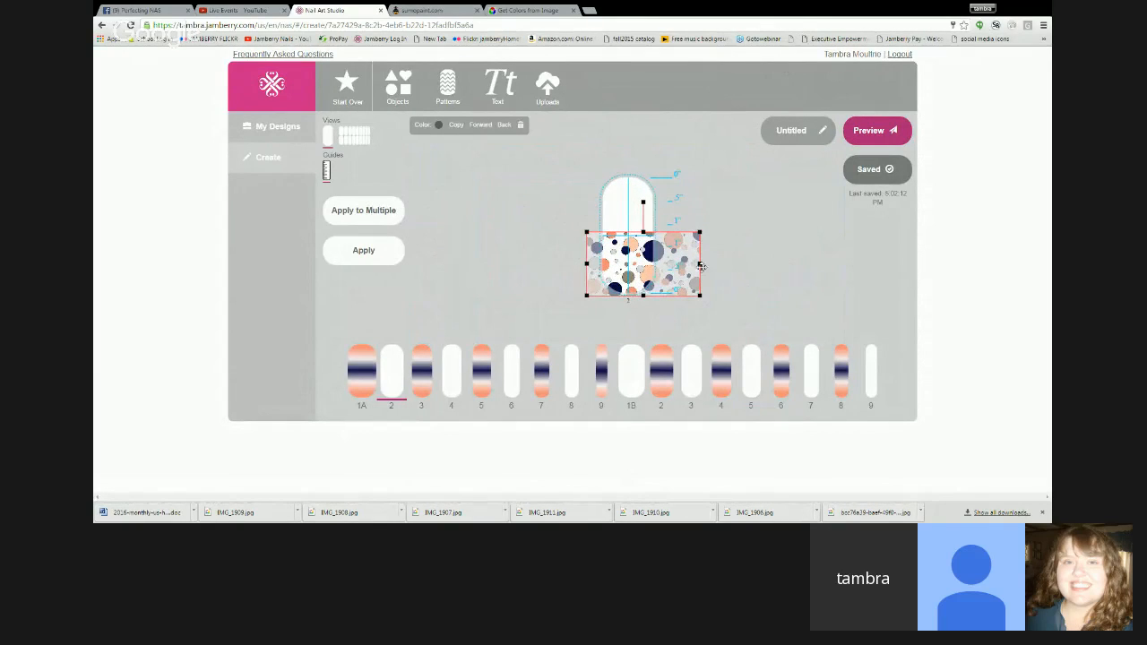
drag(690, 268, 642, 271)
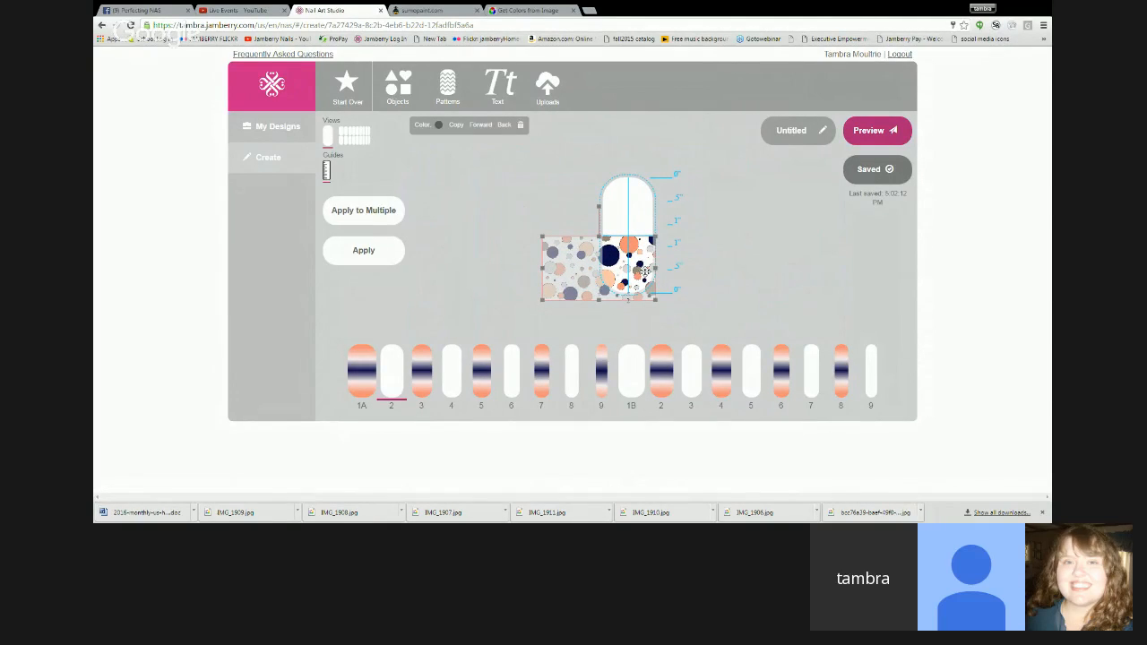
drag(645, 271, 646, 271)
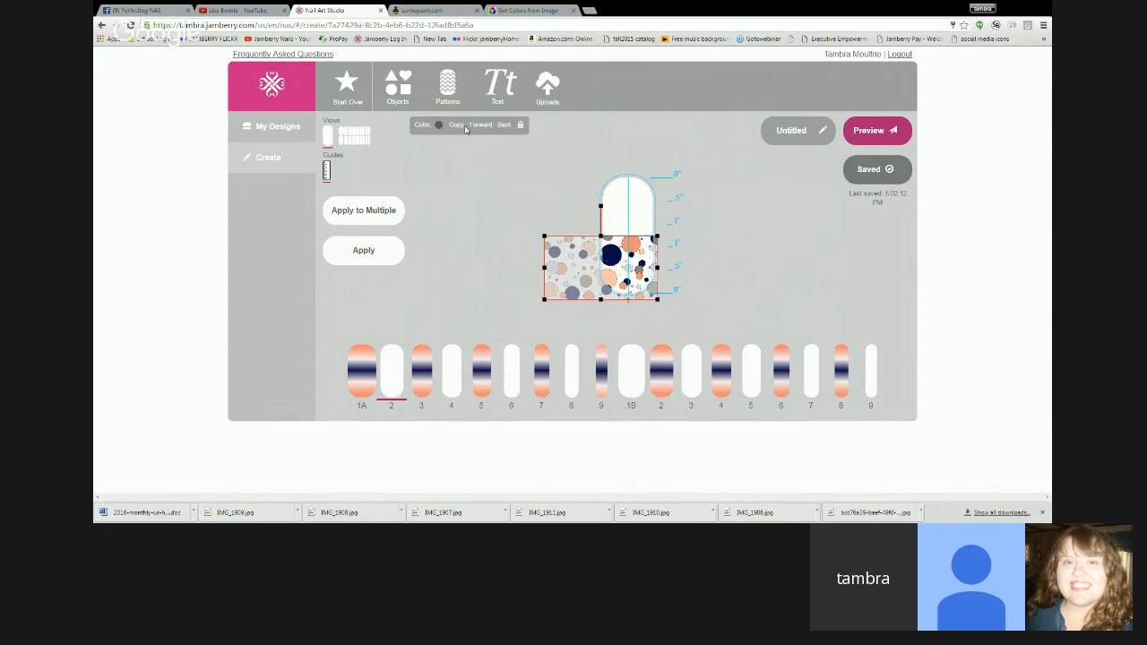
- Copy the polka dot image, rotate the copy 90 degrees and fit it over the upper half of nail 2
click(463, 128)
drag(601, 209, 641, 191)
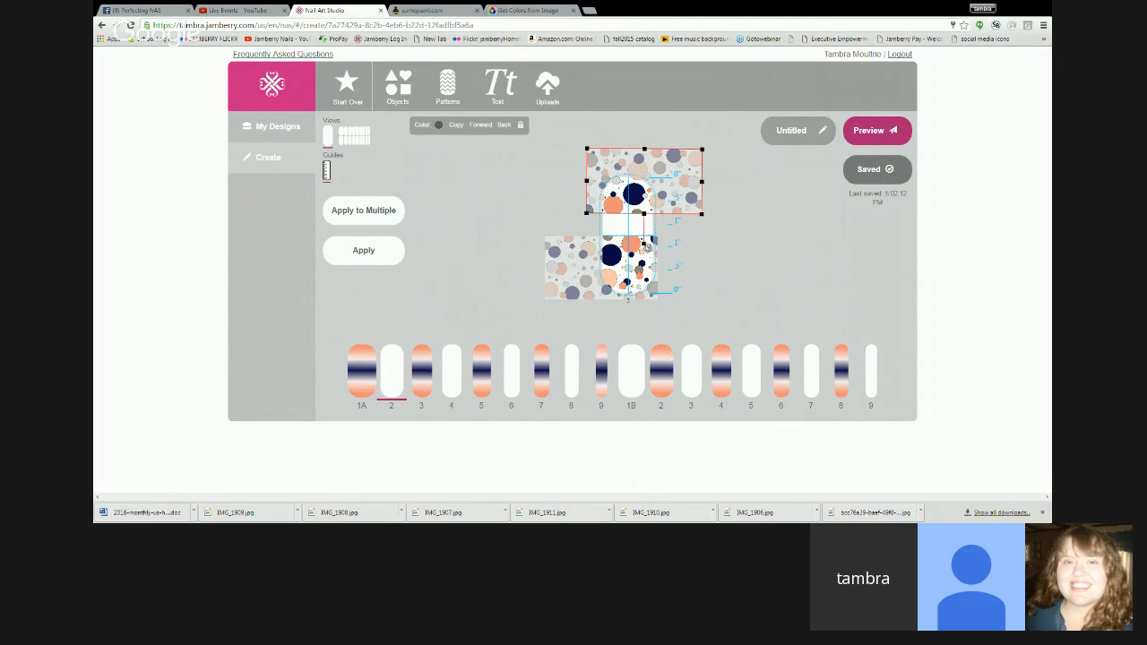
drag(645, 245, 655, 198)
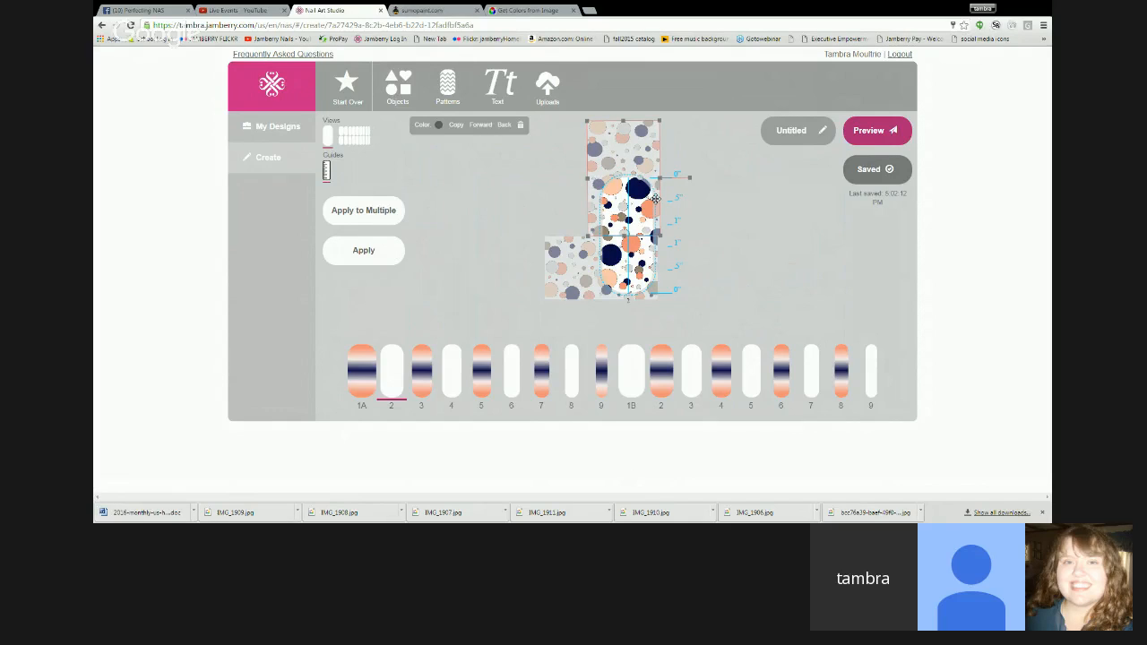
drag(655, 198, 660, 197)
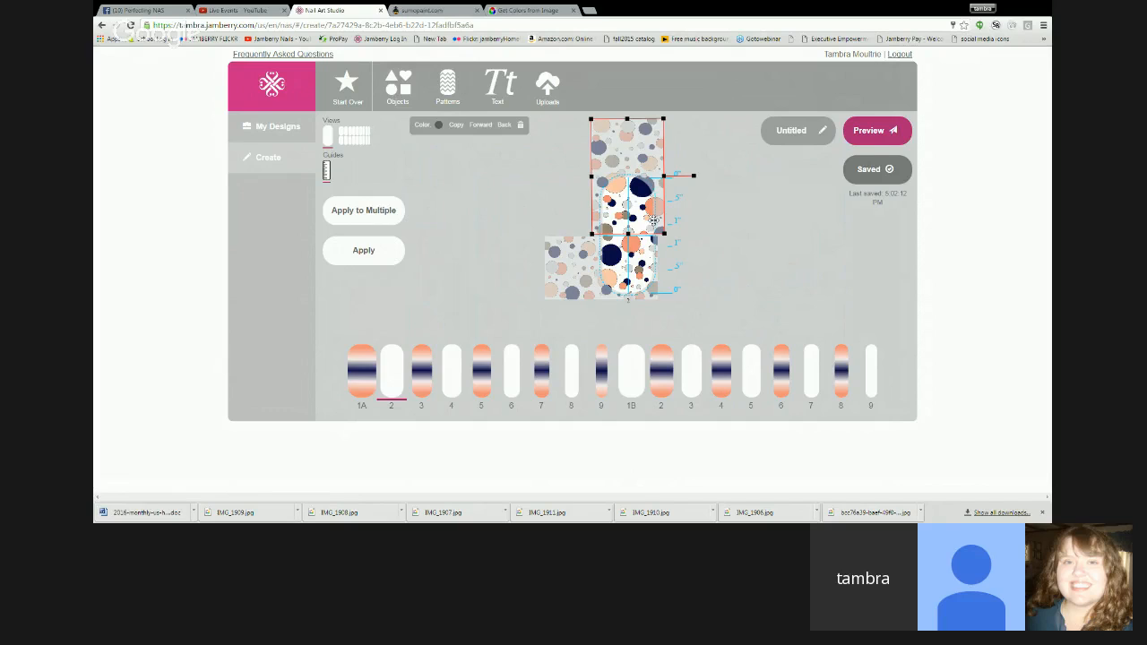
drag(654, 220, 654, 224)
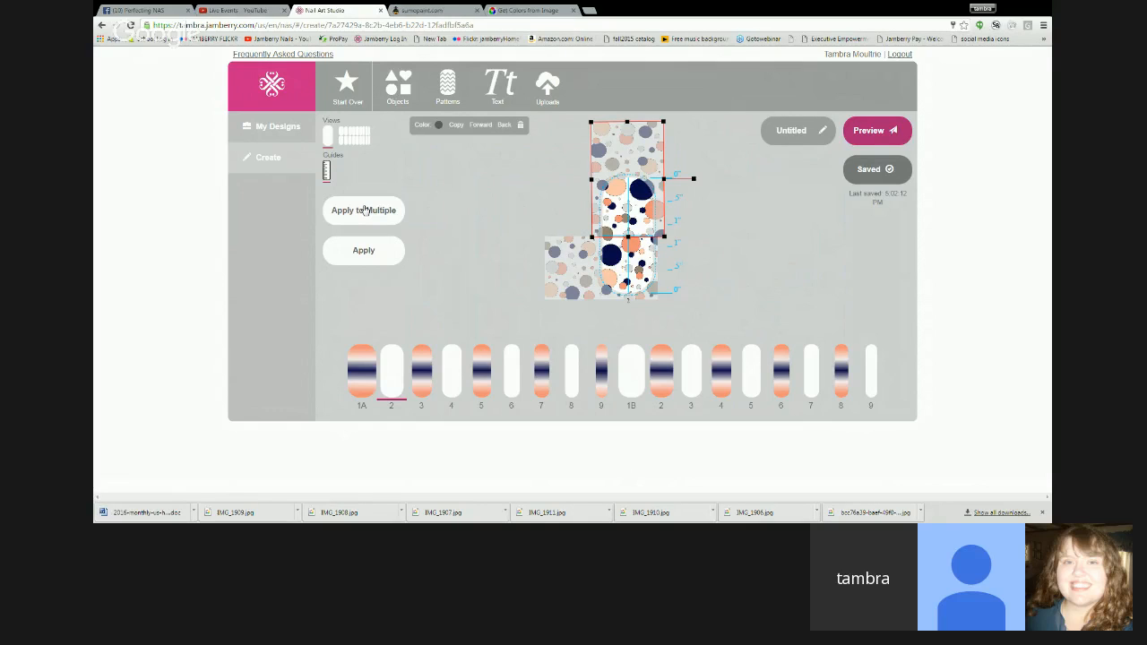
- Apply the polka dot design to nails 2, 4, 6 and 8 of the first set and nails 1b, 3, 5, 7 and 9 of the second
click(365, 210)
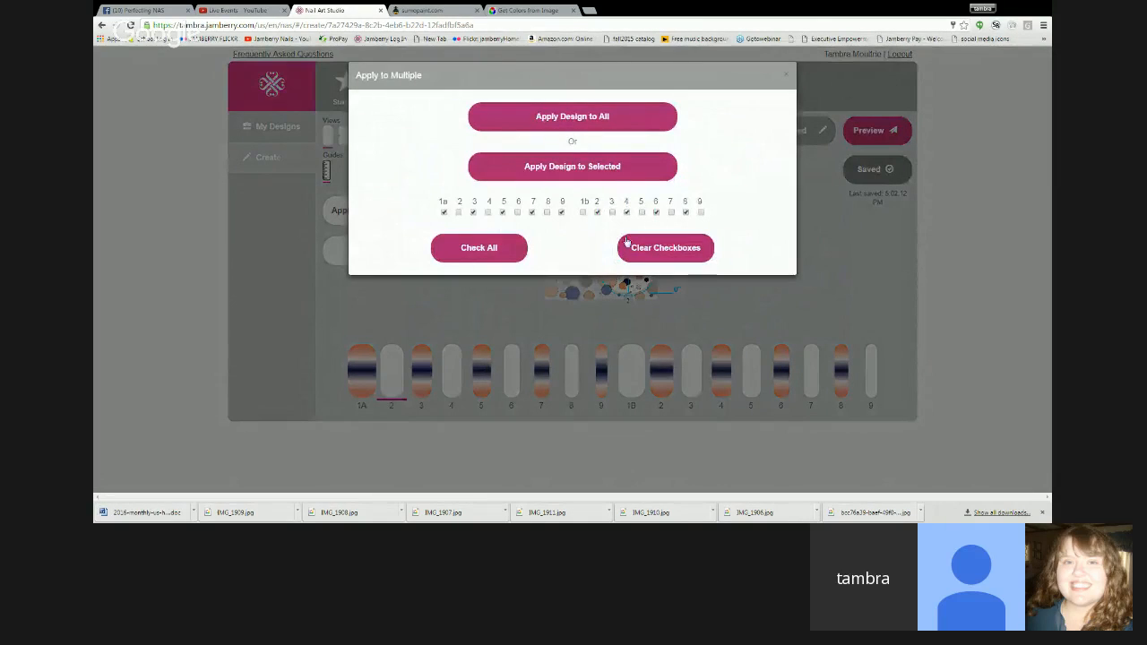
click(655, 251)
click(459, 212)
click(489, 212)
click(518, 212)
click(583, 212)
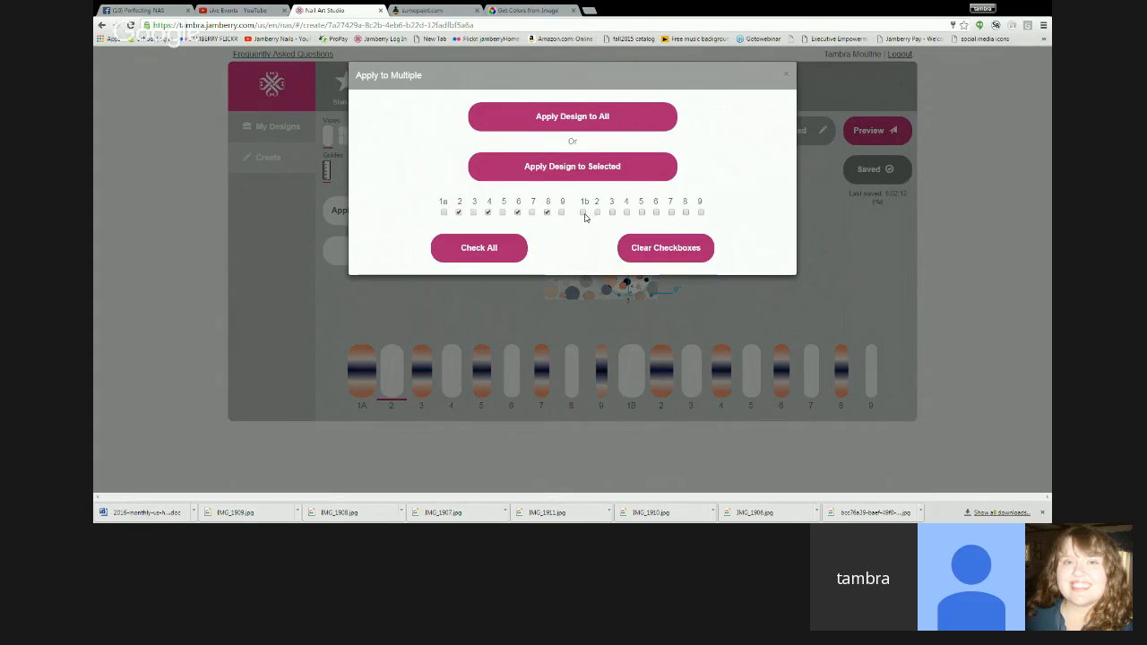
click(612, 213)
click(642, 212)
click(672, 212)
click(701, 212)
click(644, 176)
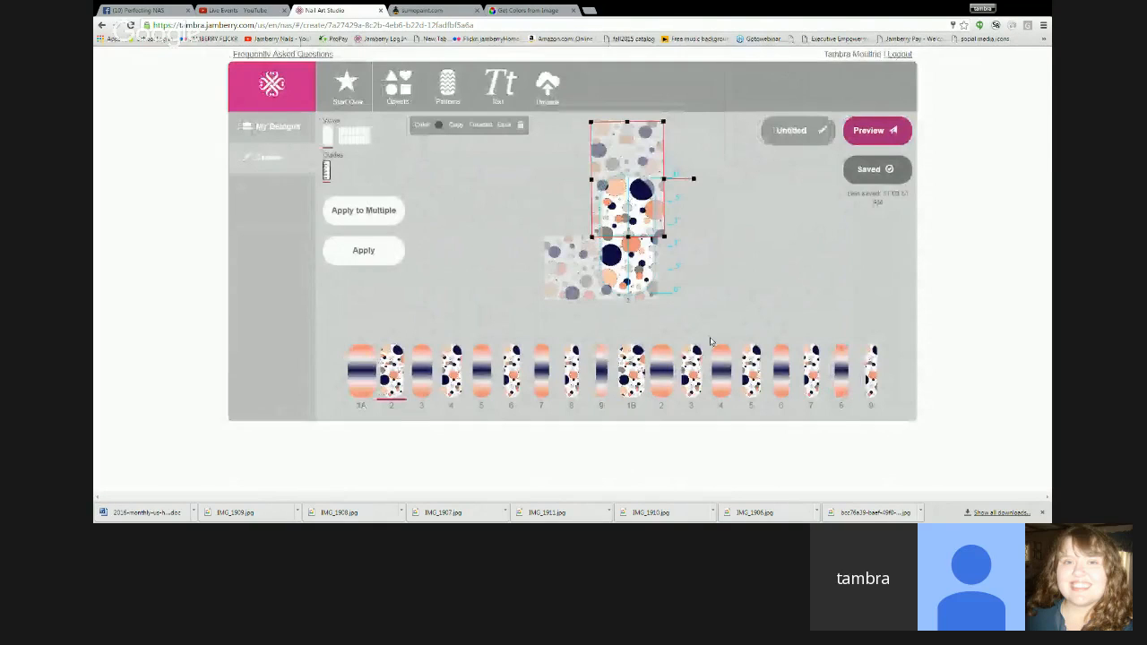
- Save the nail wrap design and review the full sheet in the preview before returning to the editor
click(890, 166)
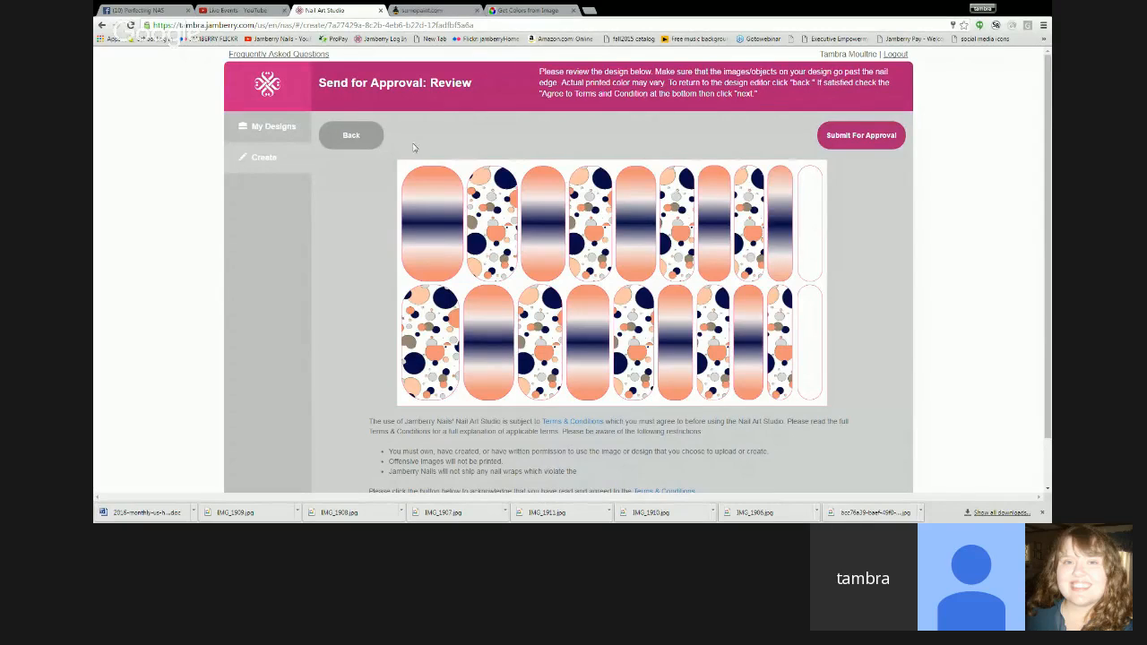
click(363, 141)
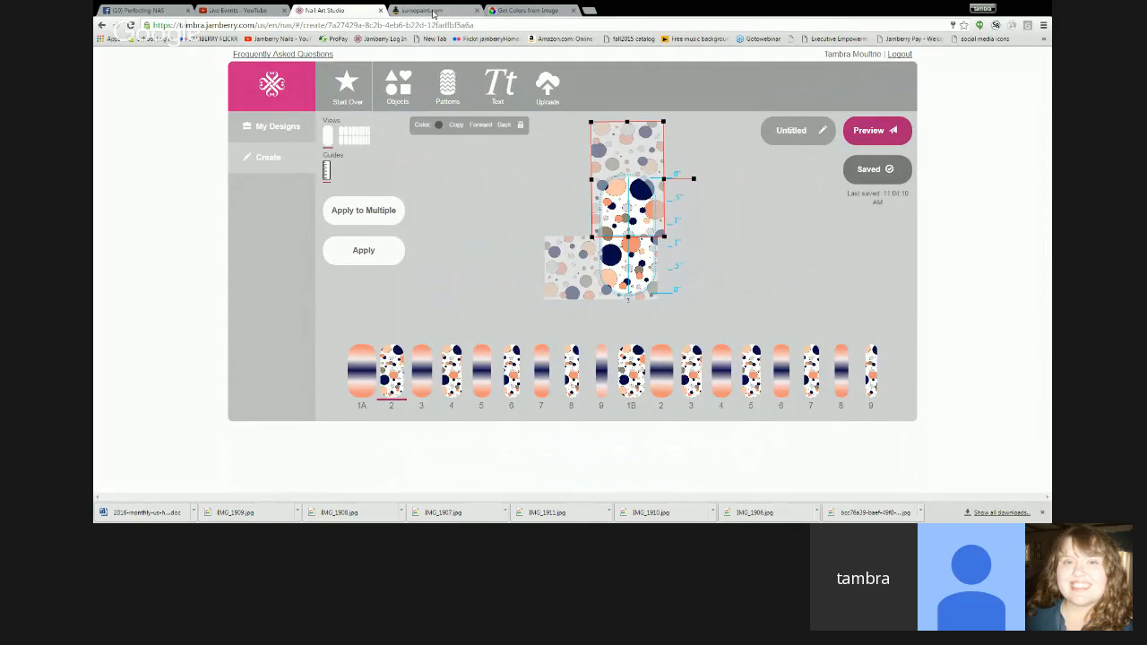
- In Sumo Paint, move the gradient's middle stop to the navy end and add a white stop about two thirds along
click(427, 10)
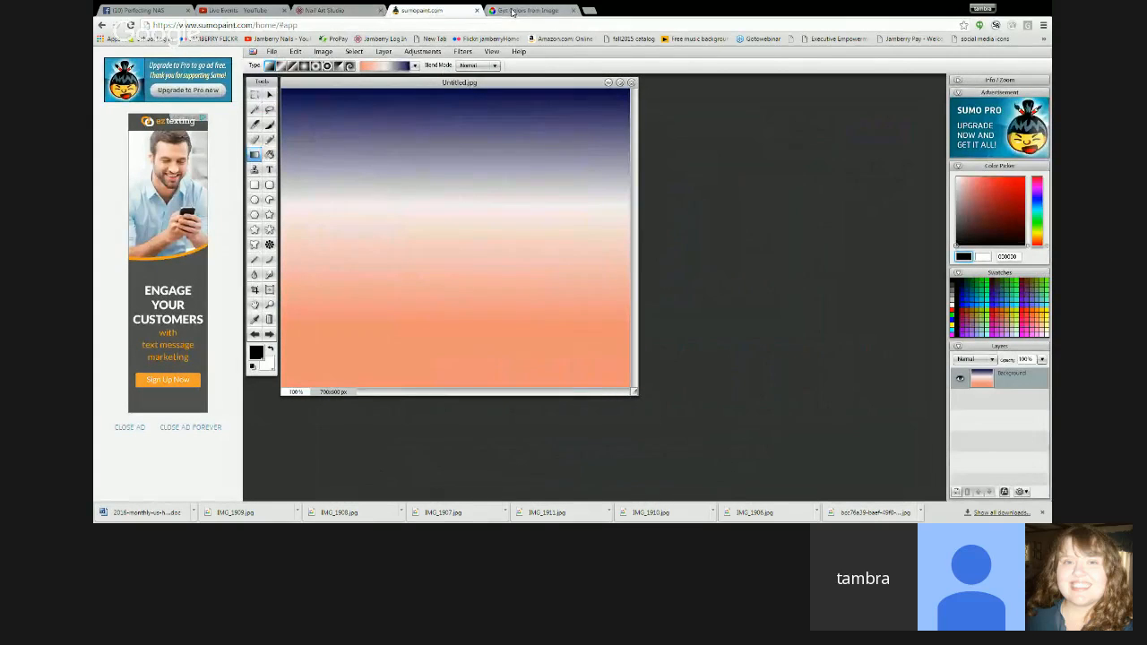
click(386, 69)
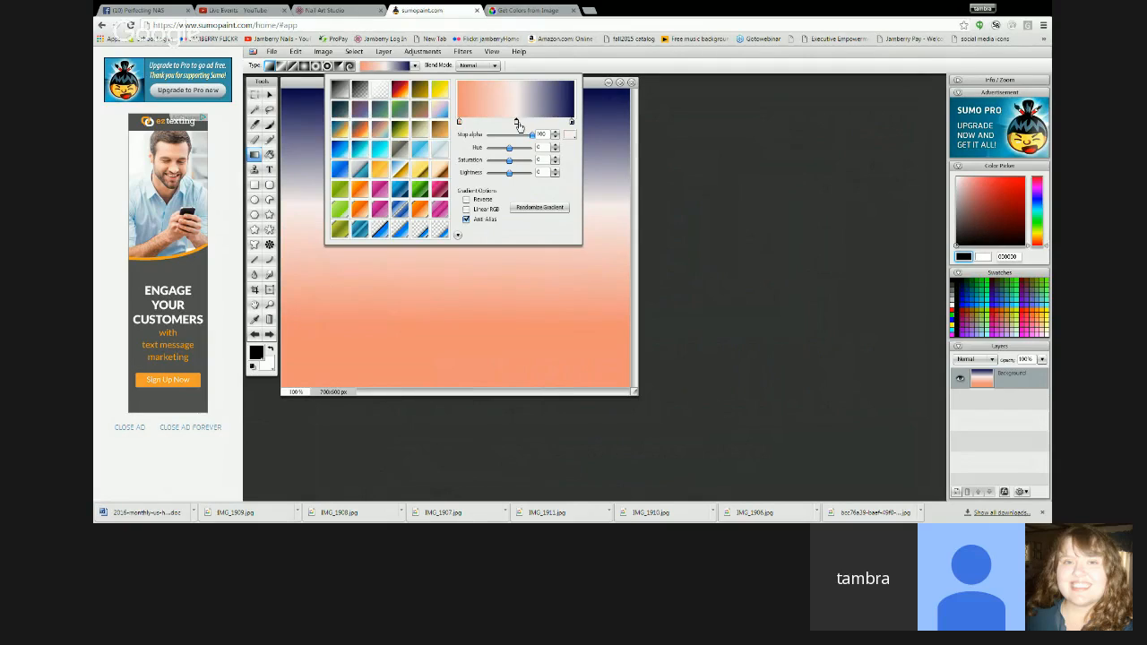
drag(518, 124, 573, 123)
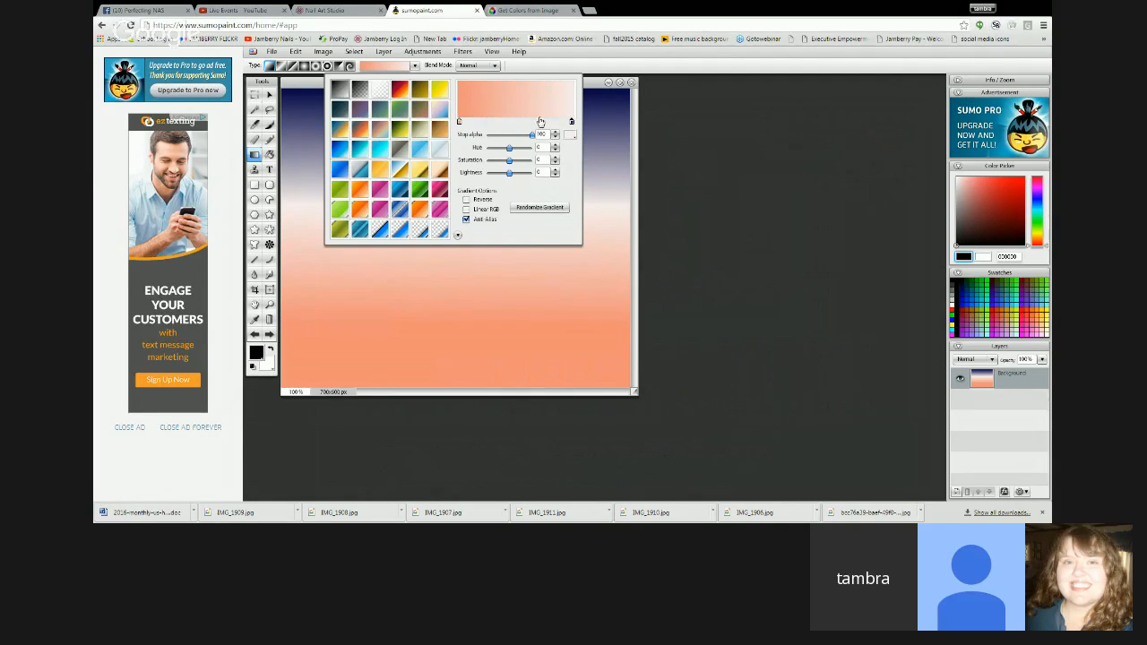
click(540, 122)
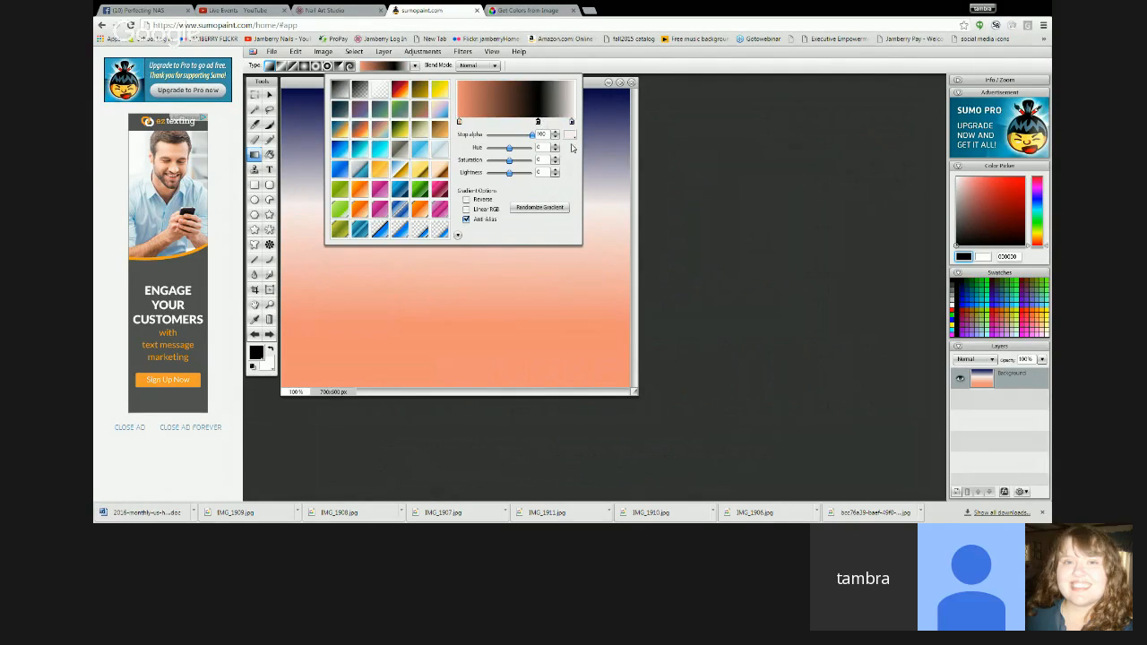
click(570, 136)
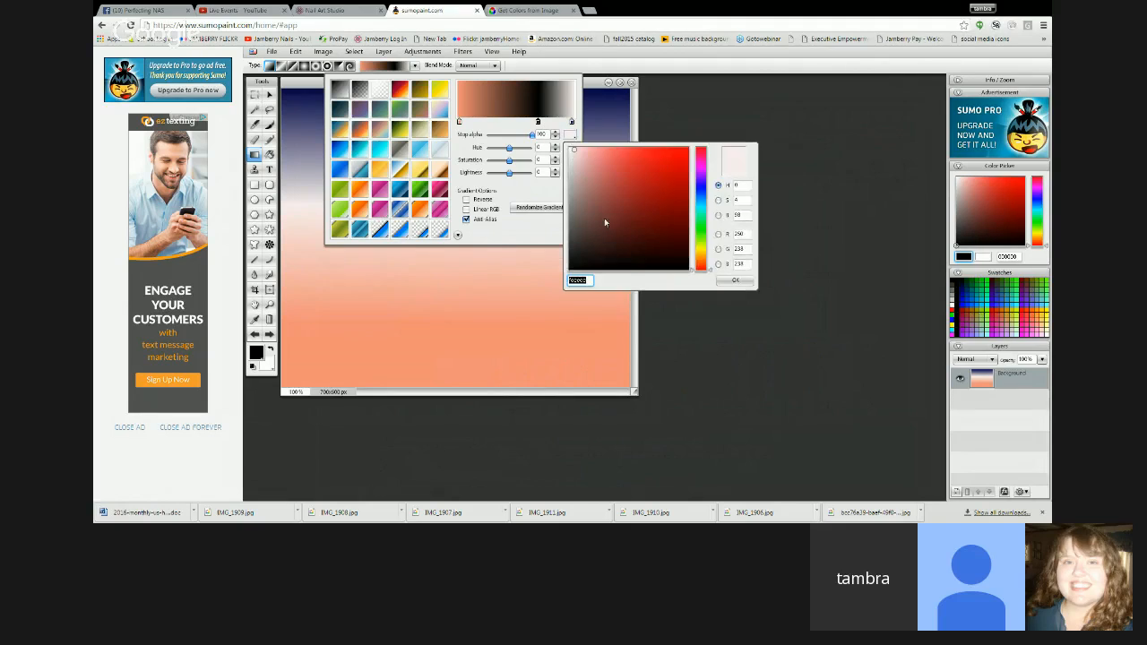
click(571, 150)
click(722, 282)
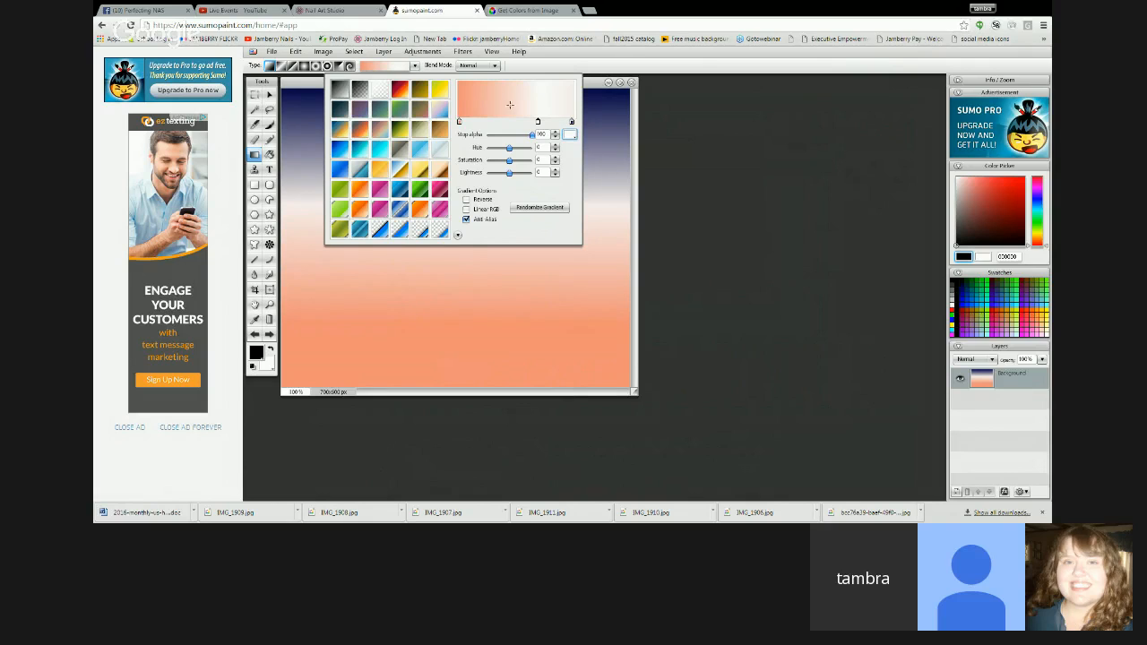
- Switch to the HTML Color Codes page, pick the taupe of a dot in the polka dot image and copy its code #998576
click(541, 11)
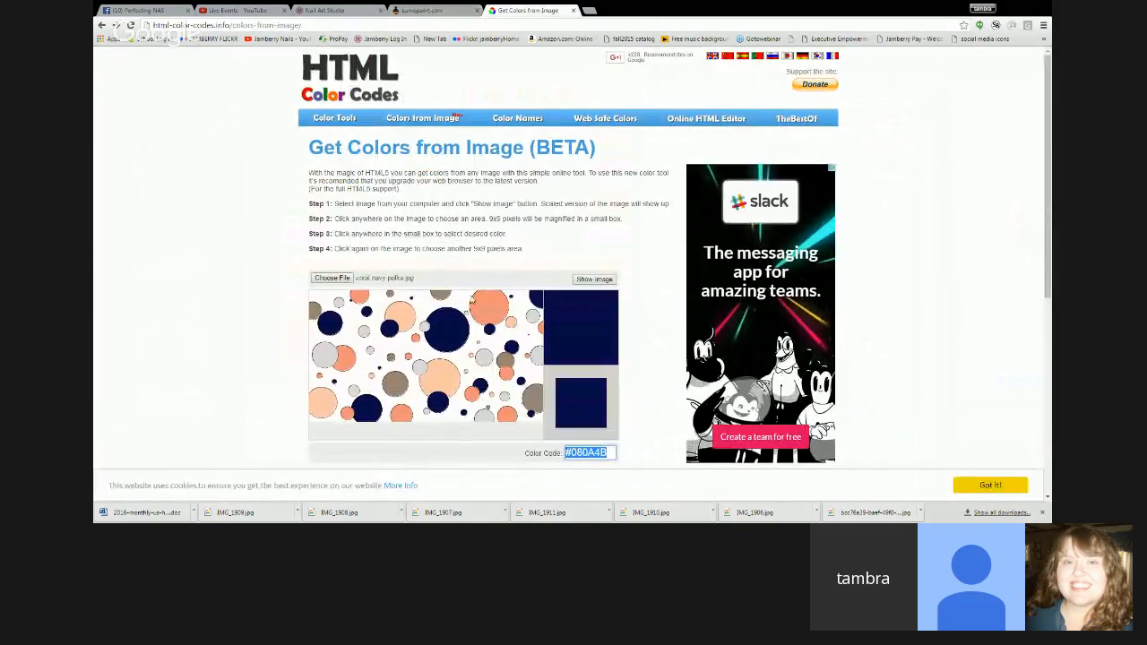
click(400, 385)
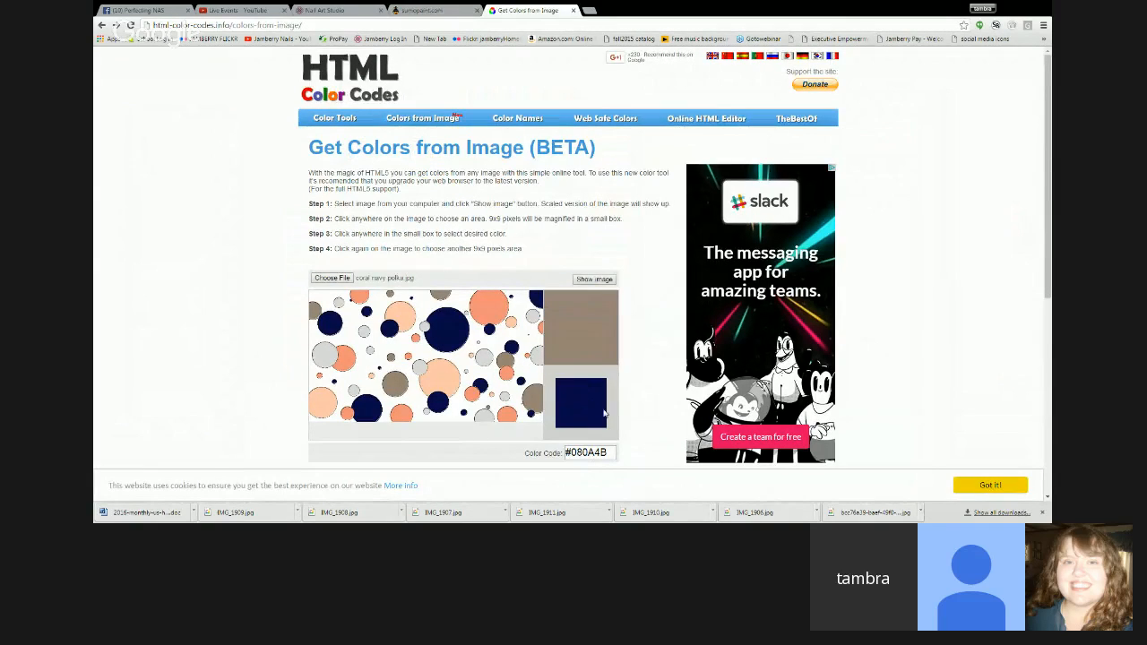
click(400, 387)
drag(611, 453, 530, 450)
key(ctrl+c)
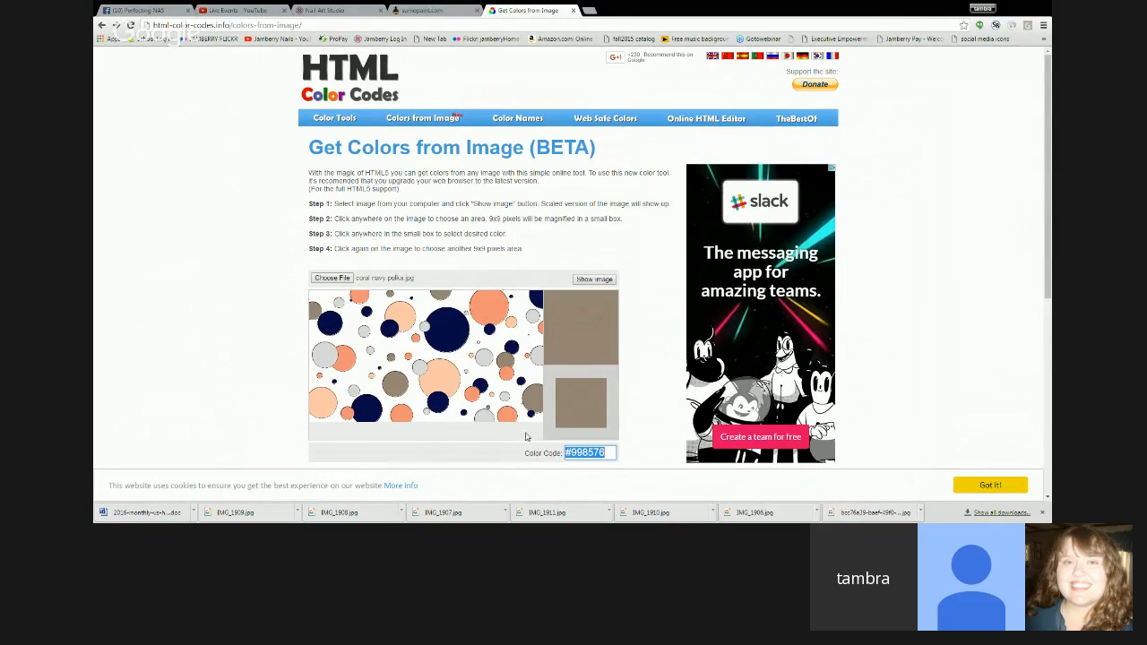
- Back in Sumo Paint, set the navy gradient stop to color 998576 and move it slightly inward from the end
click(439, 11)
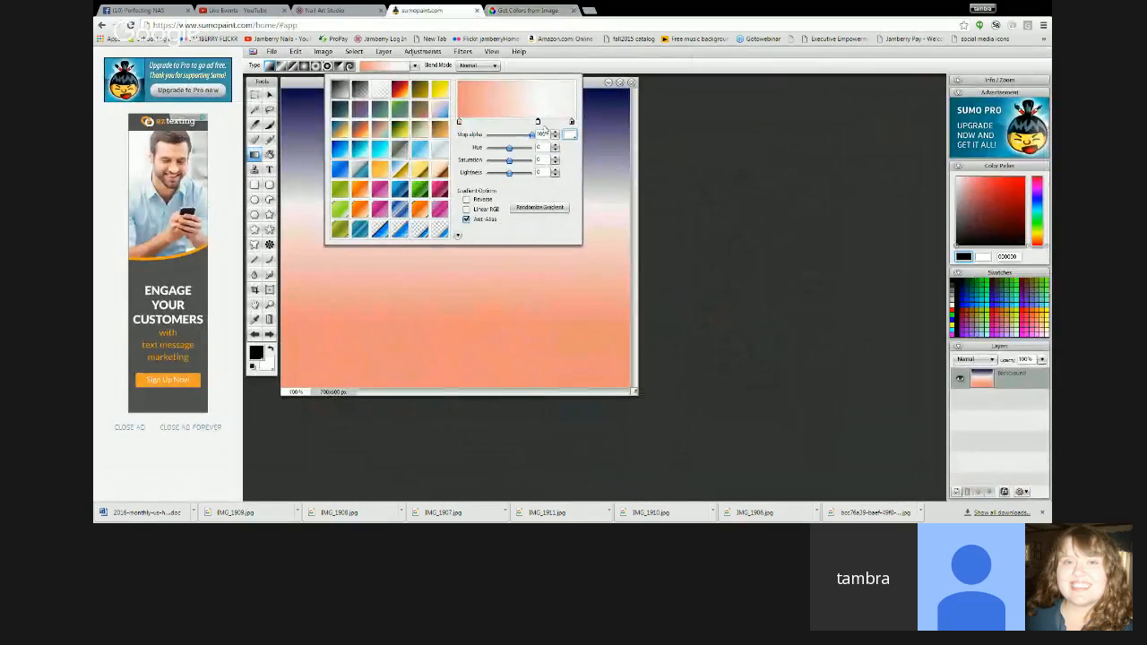
click(572, 123)
click(570, 134)
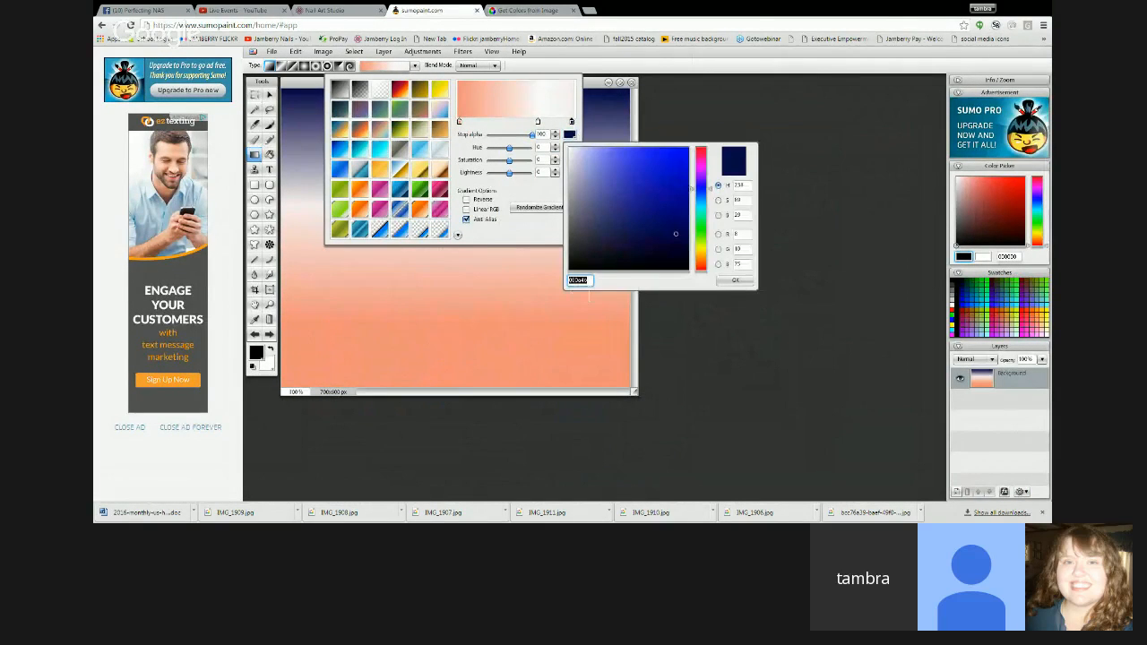
key(ctrl+v)
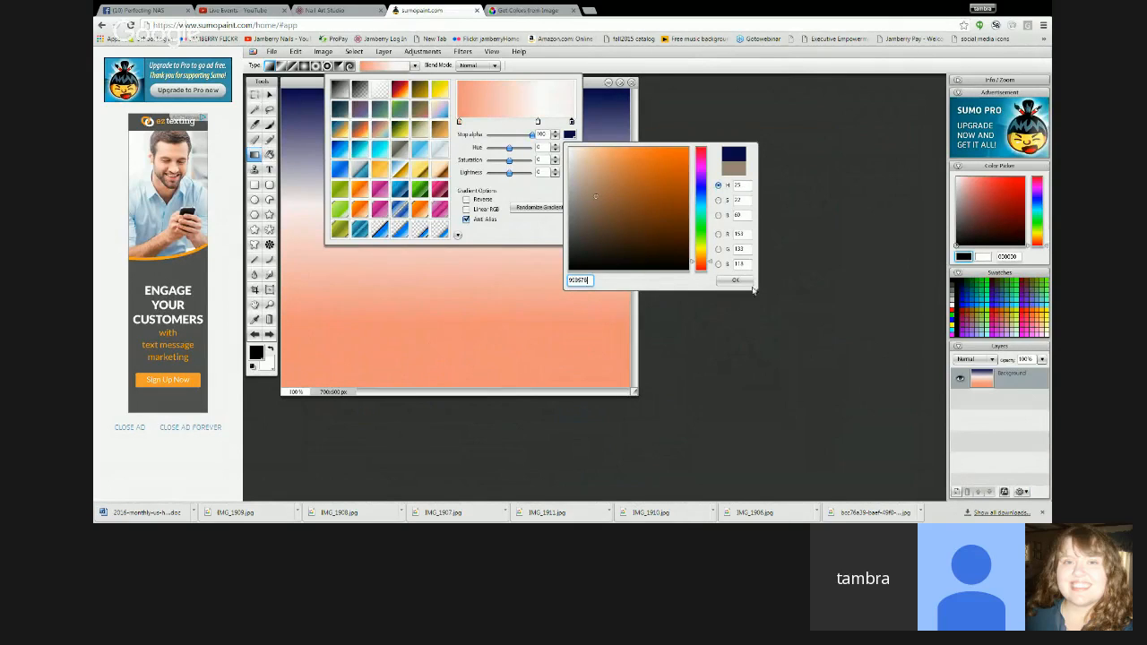
click(740, 281)
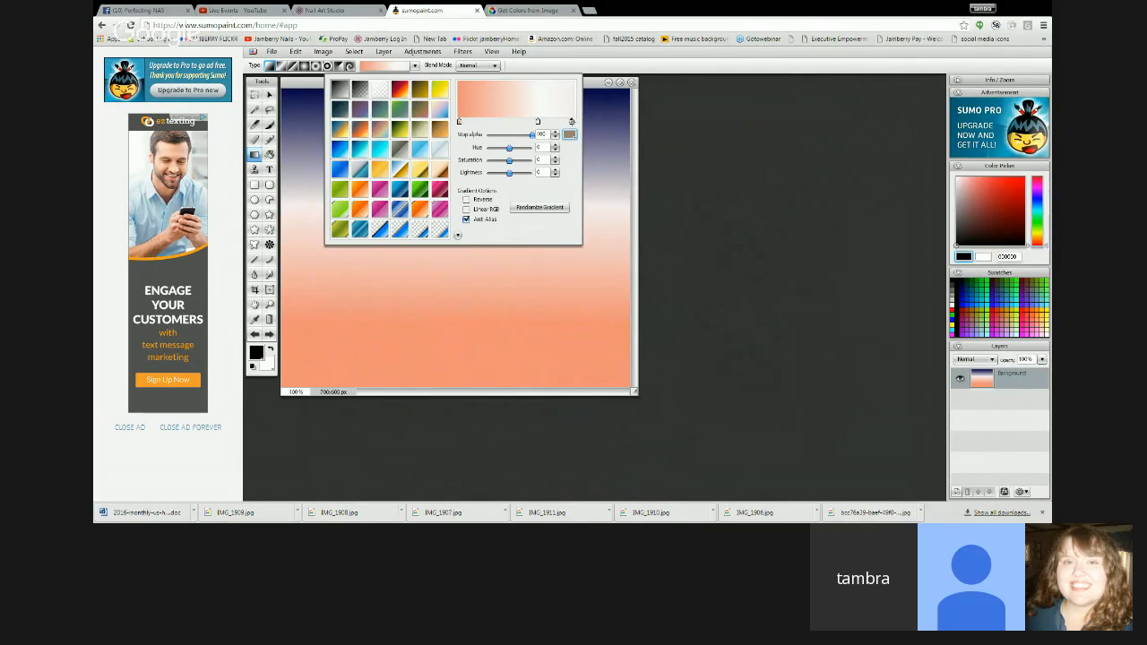
drag(572, 123, 562, 122)
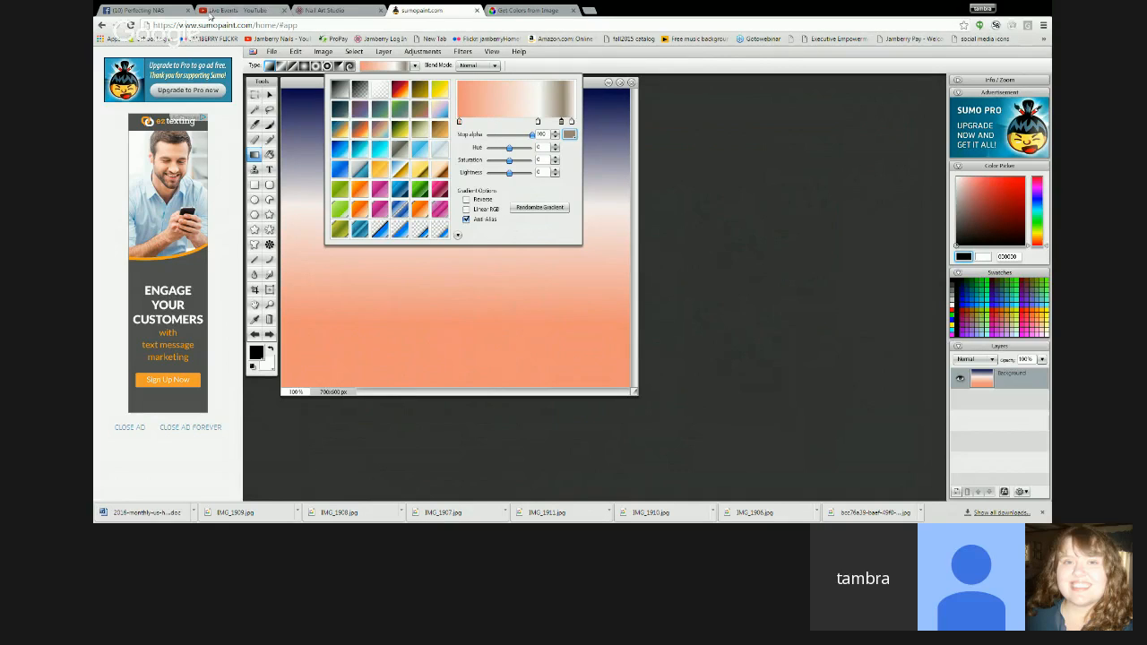
- Switch to the YouTube live events page
click(232, 10)
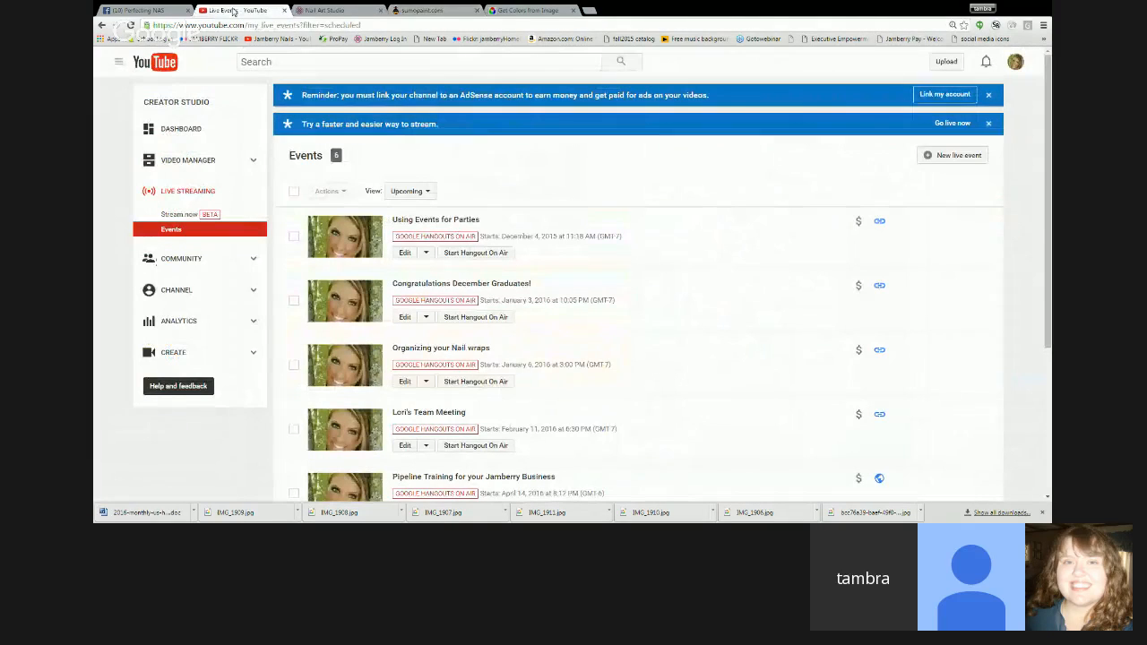